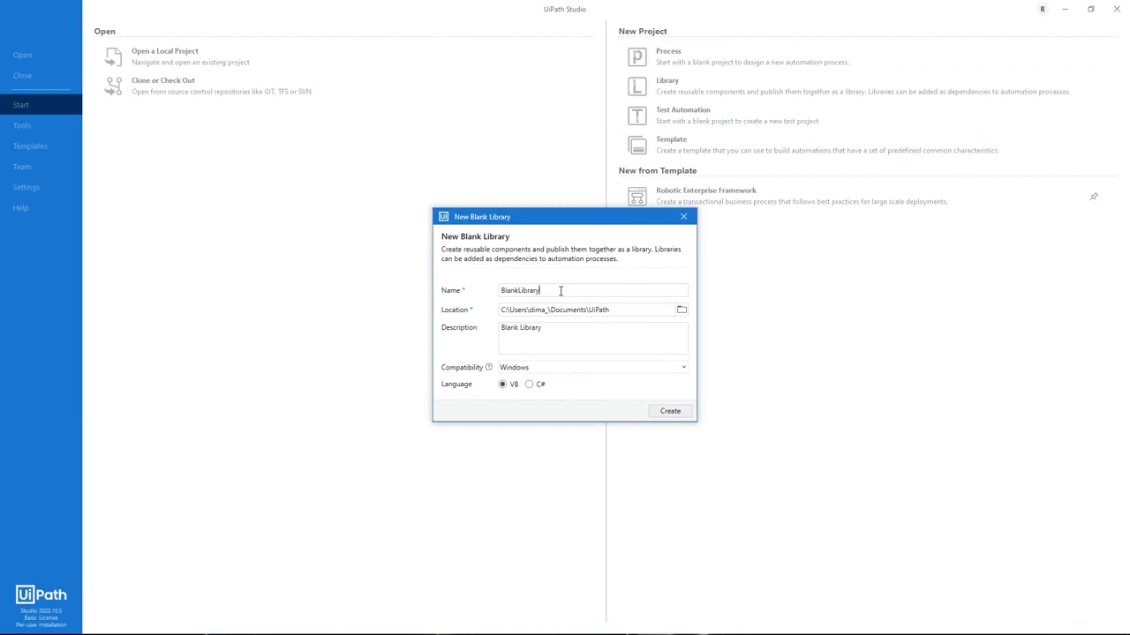
Create the new blank library with the name ACMESystem1UILibrary
double_click(560, 291)
key(BackSpace)
text(ACMESystem1UILibrary)
click(670, 410)
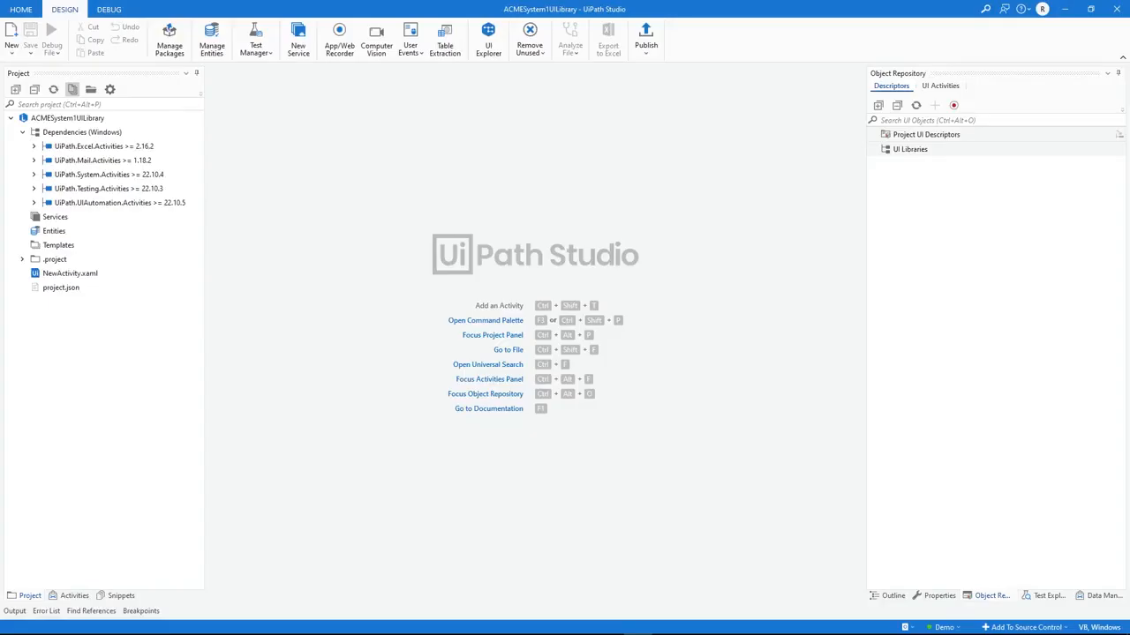
Start recording elements for the Object Repository and indicate the ACME System 1 login page in the browser as the application and screen
click(991, 597)
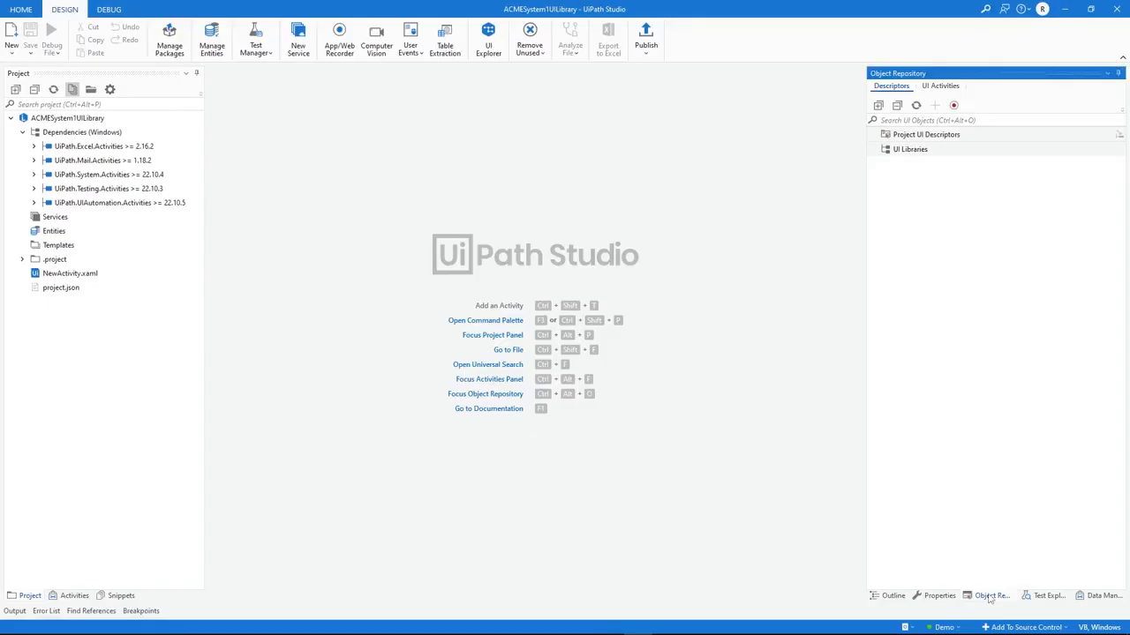
click(954, 106)
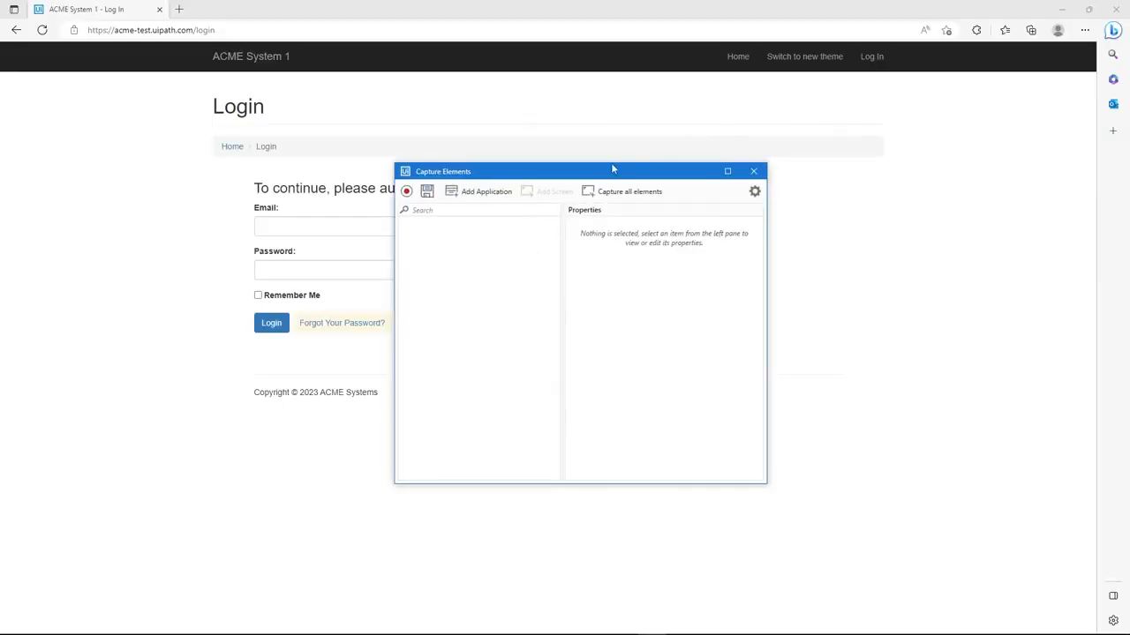
drag(612, 168, 811, 160)
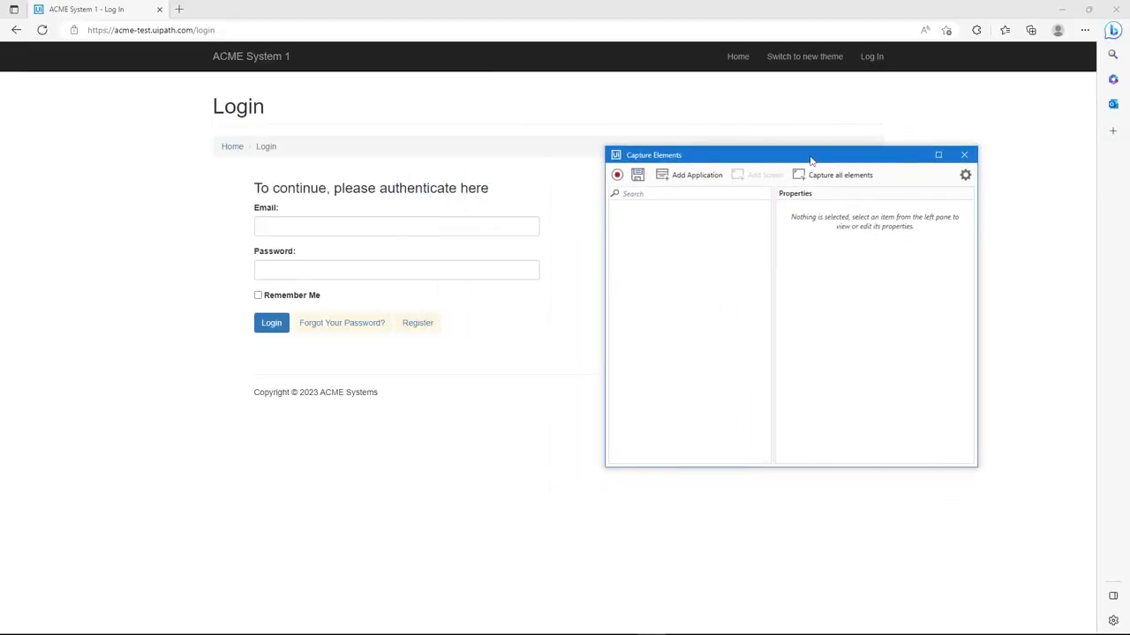
click(618, 174)
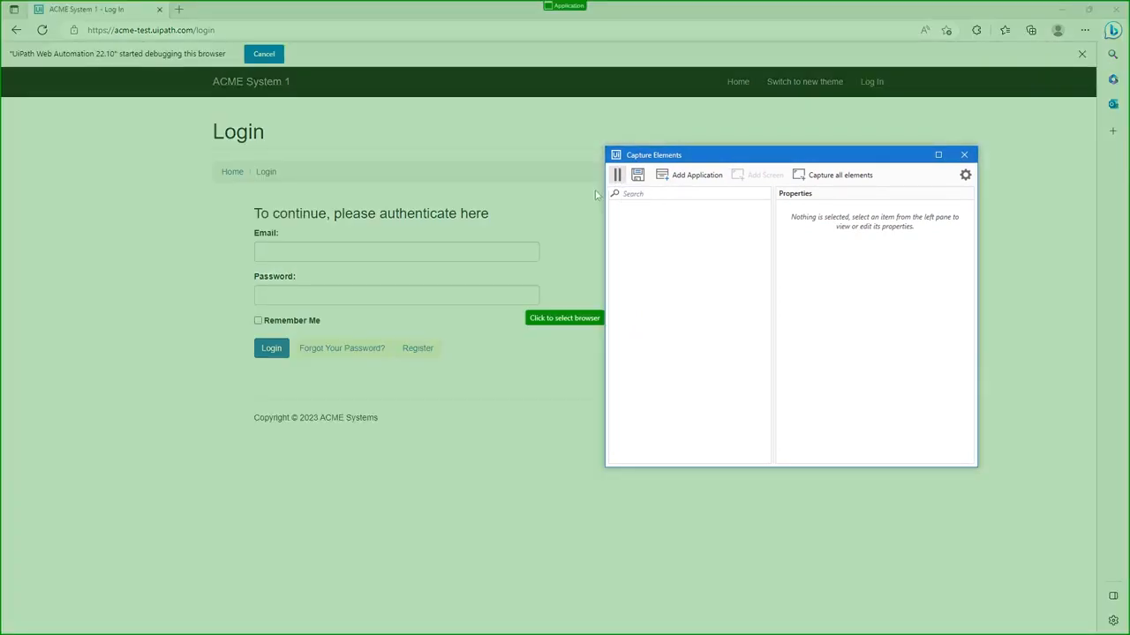
click(534, 202)
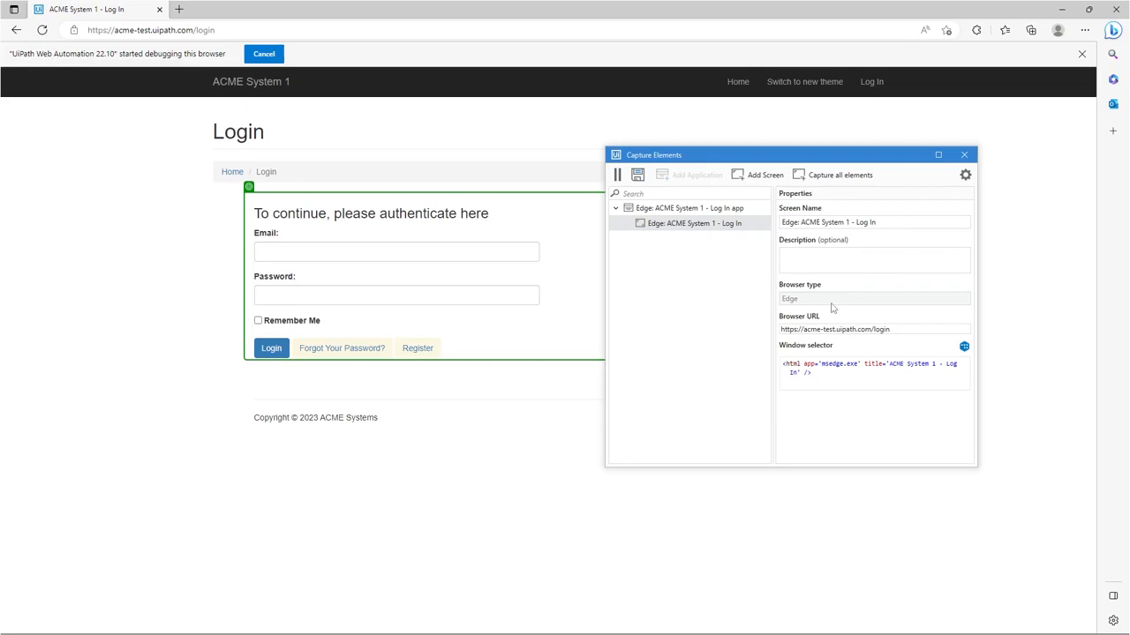
click(783, 365)
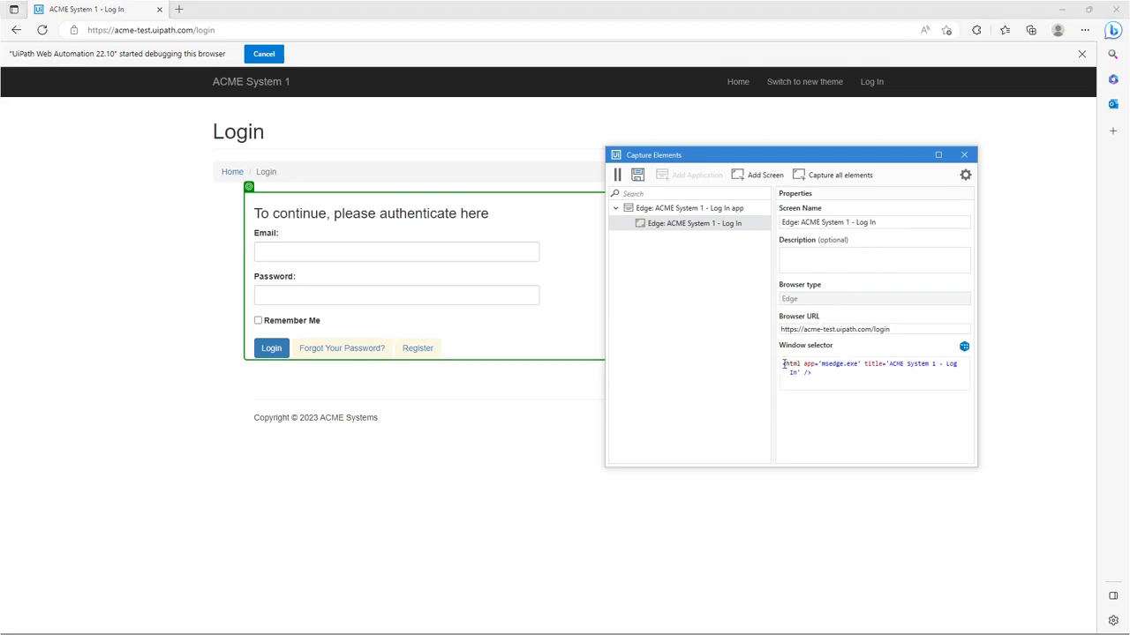
drag(784, 365, 838, 377)
click(840, 373)
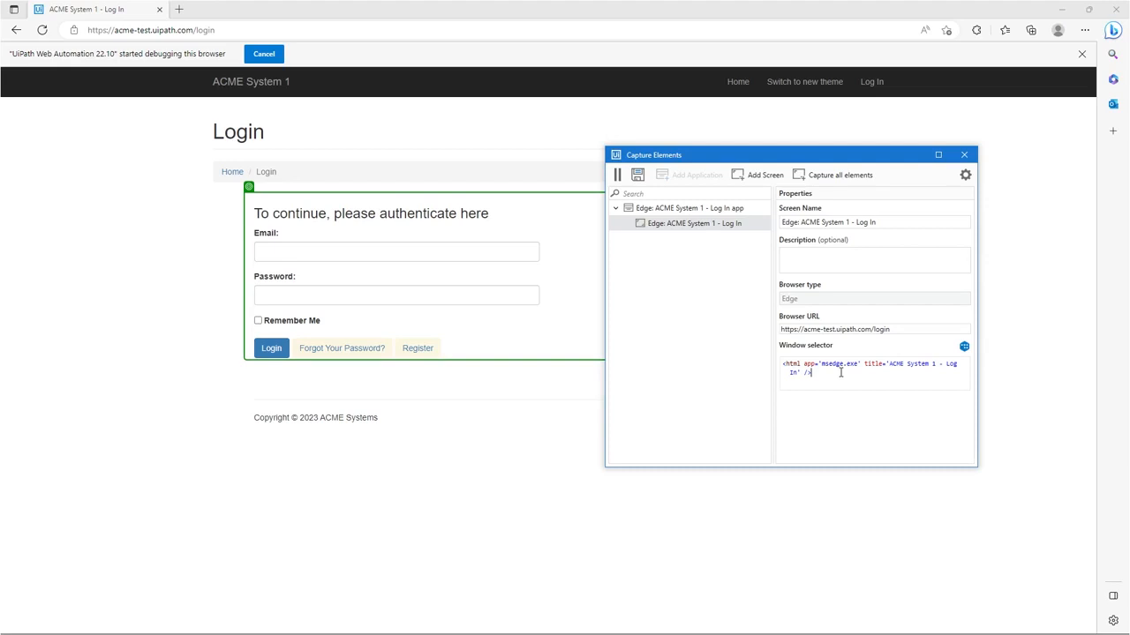
Capture the login page's Email field as an element, review its target and anchor settings, and save it
click(295, 255)
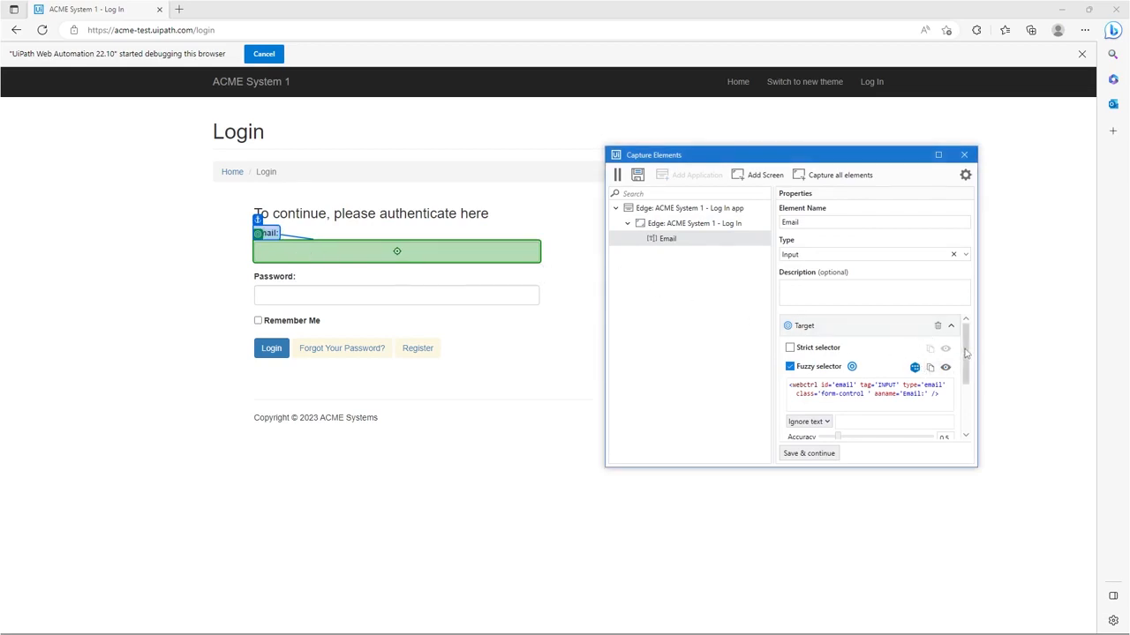
mouse_move(965, 353)
mouse_down()
mouse_move(974, 403)
mouse_move(969, 347)
mouse_up()
click(952, 427)
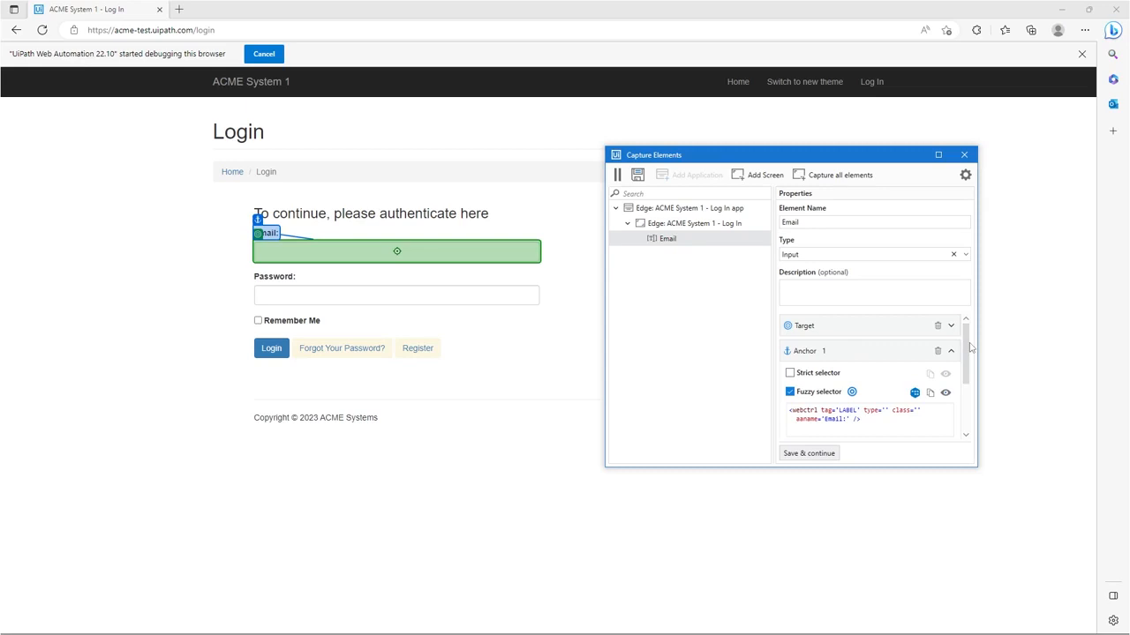
click(816, 454)
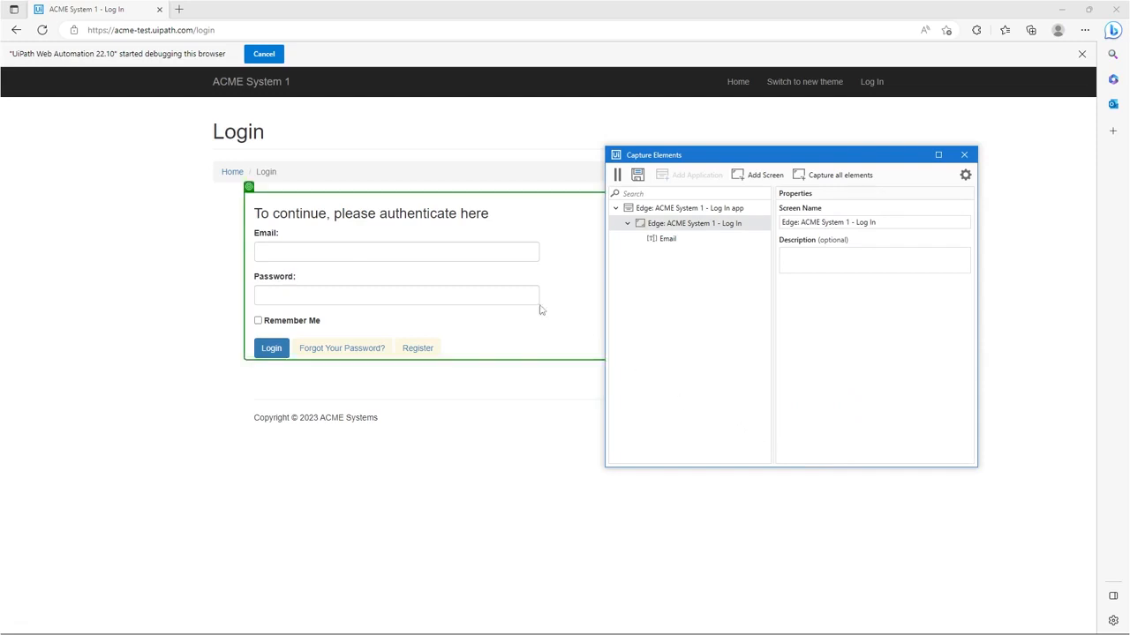
Capture the login page's Password field, set its element type to Input, and save it
click(422, 298)
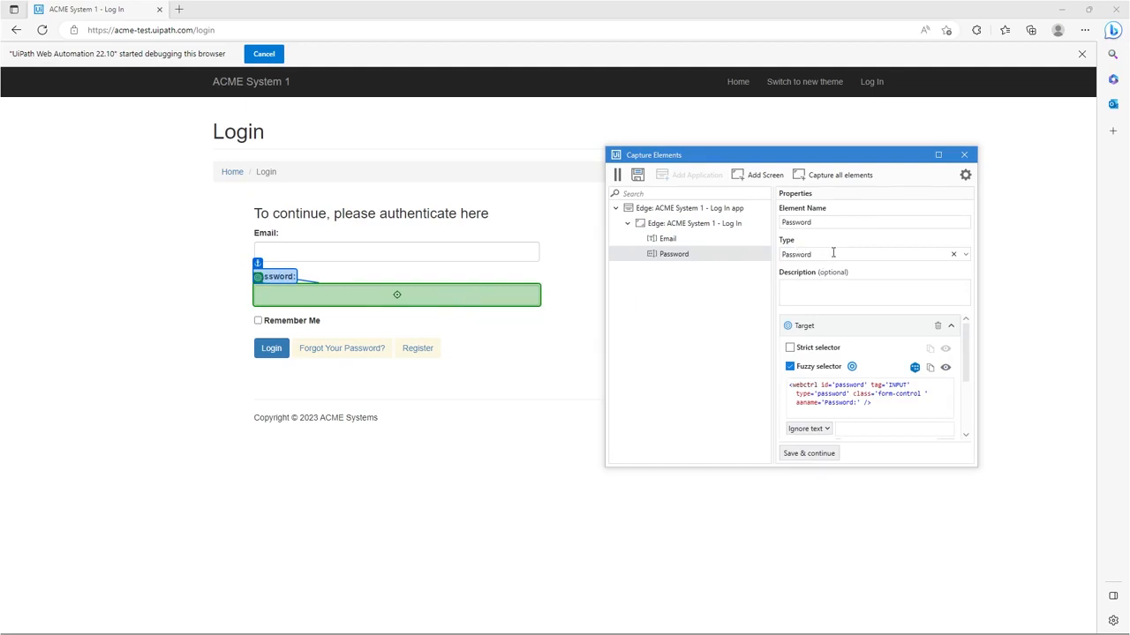
key(BackSpace)
key(BackSpace)
key(BackSpace)
key(BackSpace)
key(BackSpace)
key(BackSpace)
key(BackSpace)
key(BackSpace)
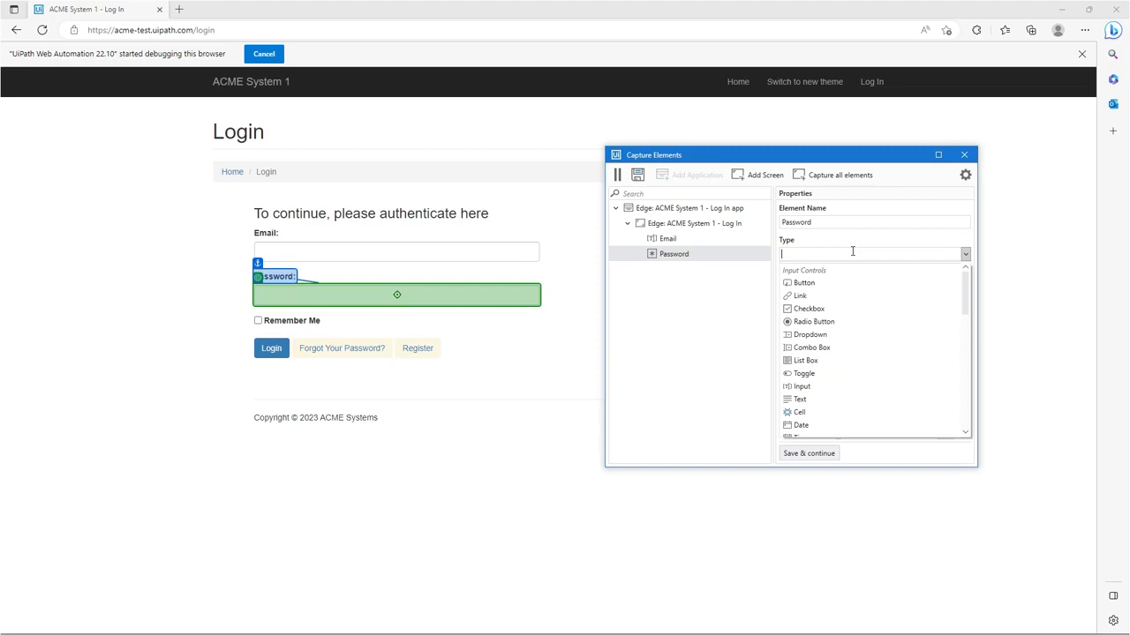
click(828, 386)
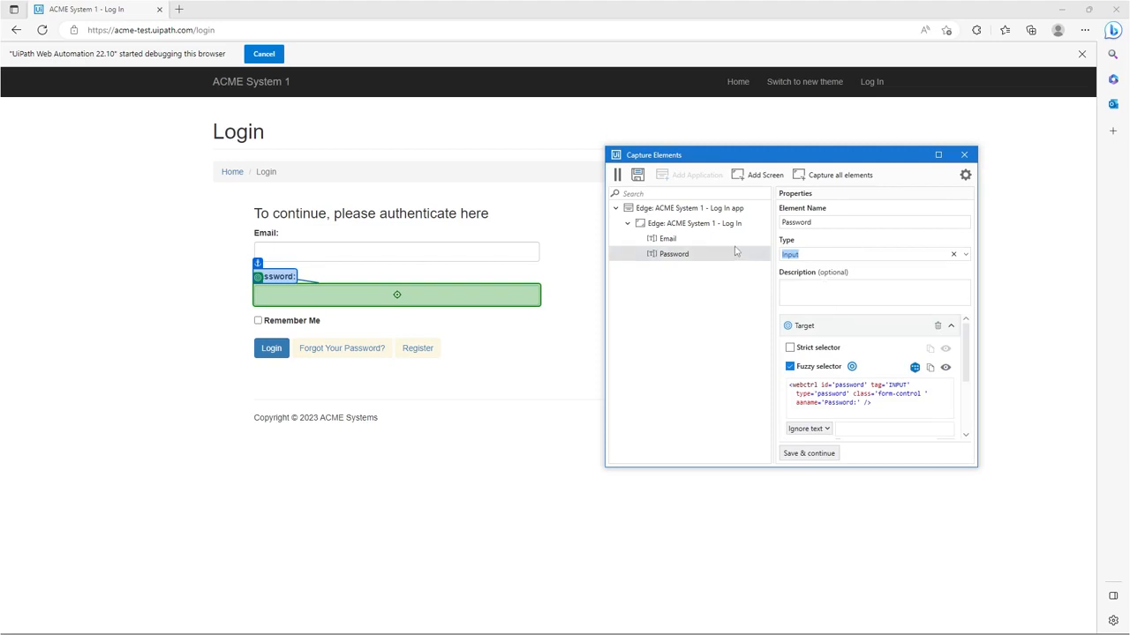
click(825, 454)
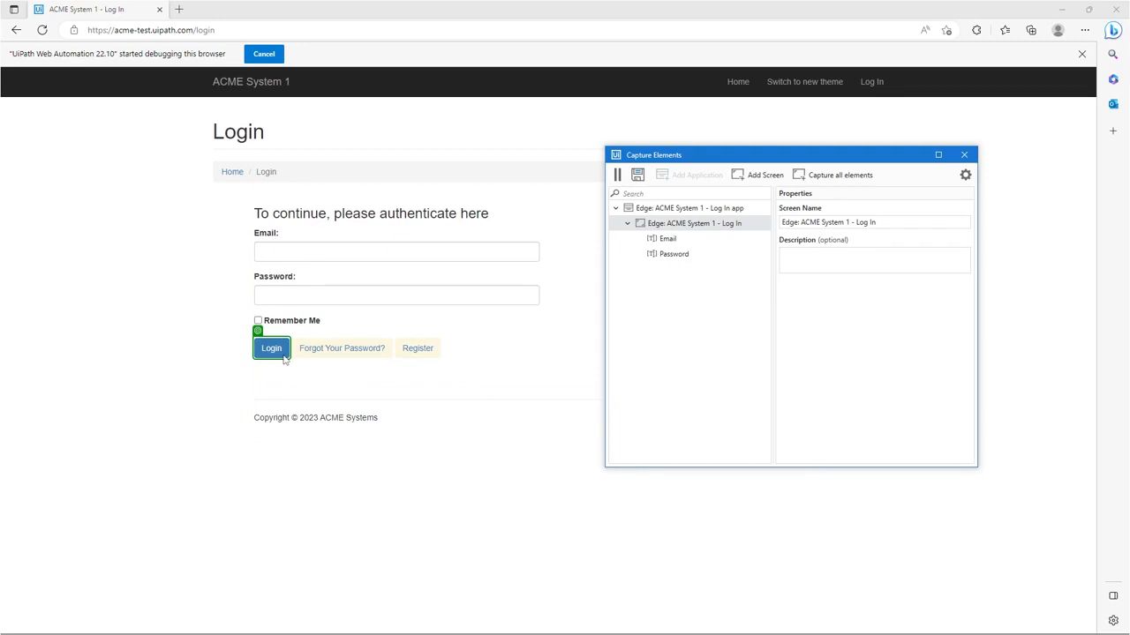
Capture and save the Login button as an element, and pause the recording
click(284, 358)
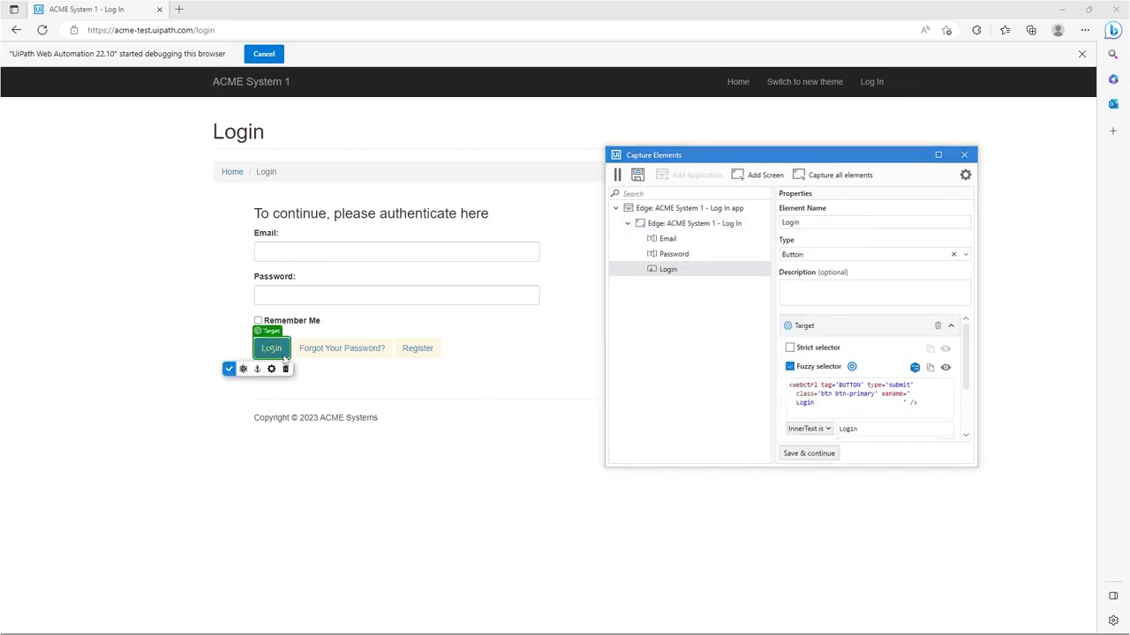
click(829, 456)
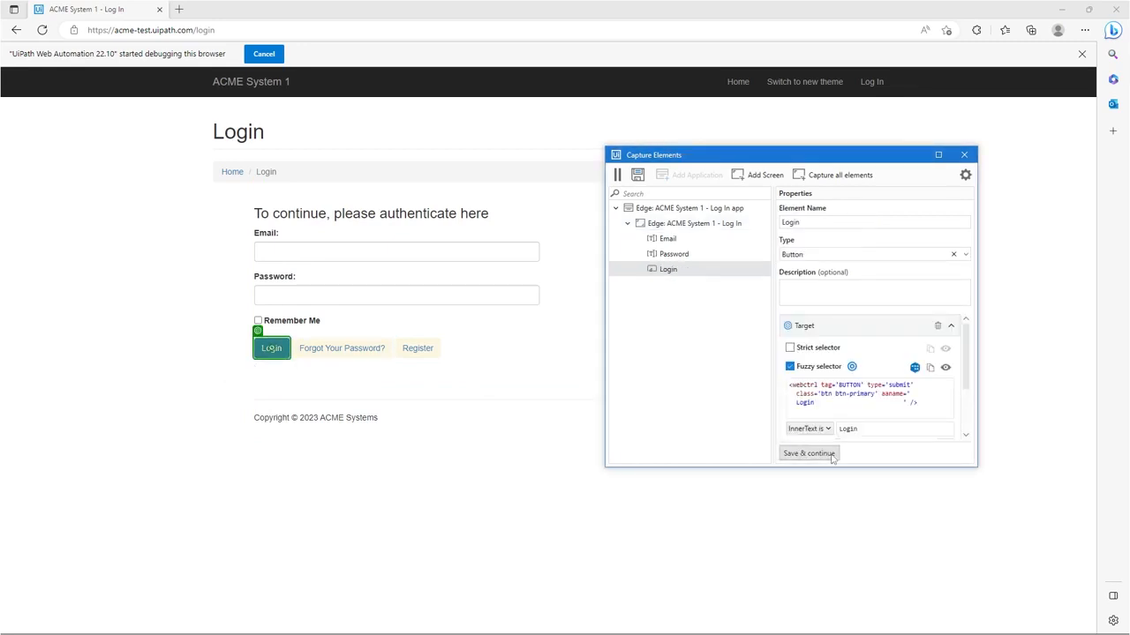
click(618, 175)
Log in to ACME System 1 with the saved account e-mail and the account password
click(498, 253)
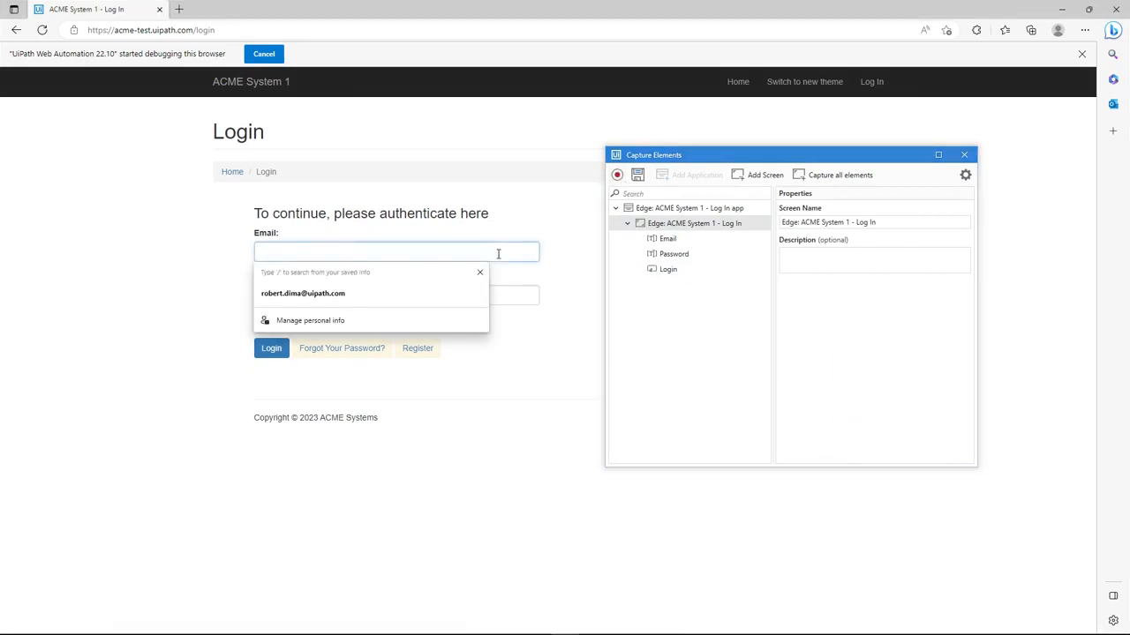
click(441, 295)
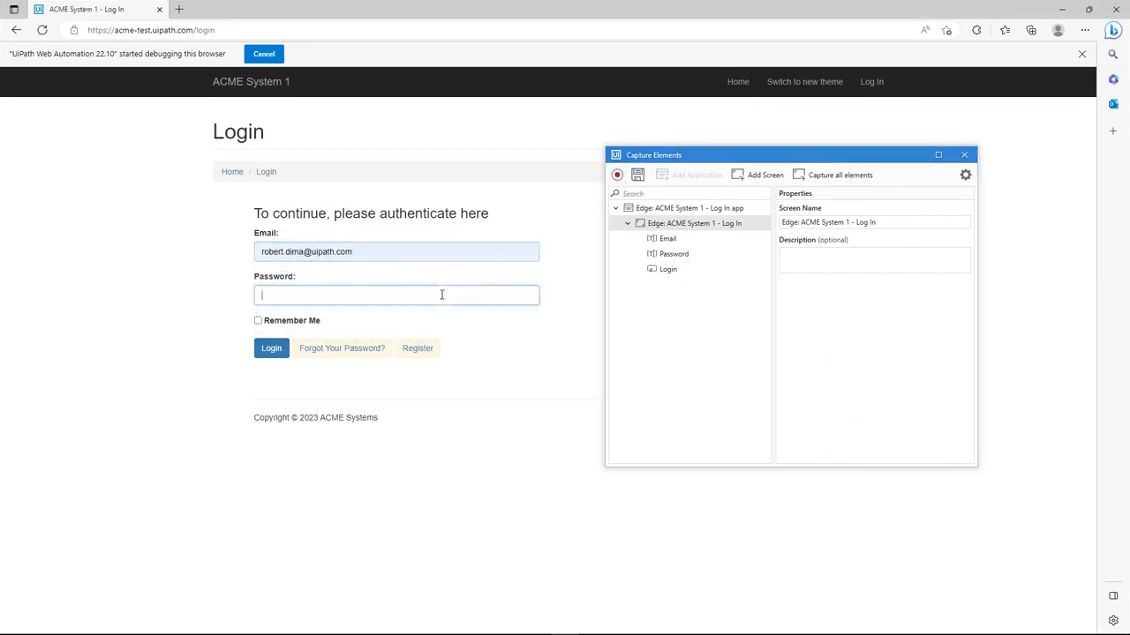
text(••••••••)
key(Return)
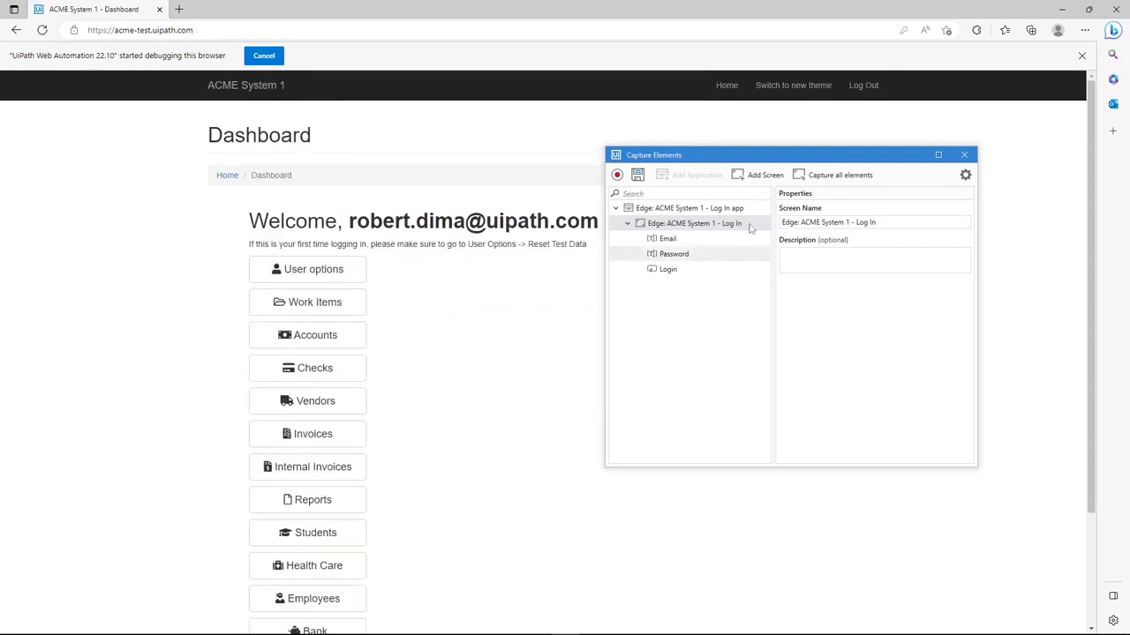
Add the ACME System 1 Dashboard page as a new screen and move the capture window away from the page content
click(761, 176)
click(509, 323)
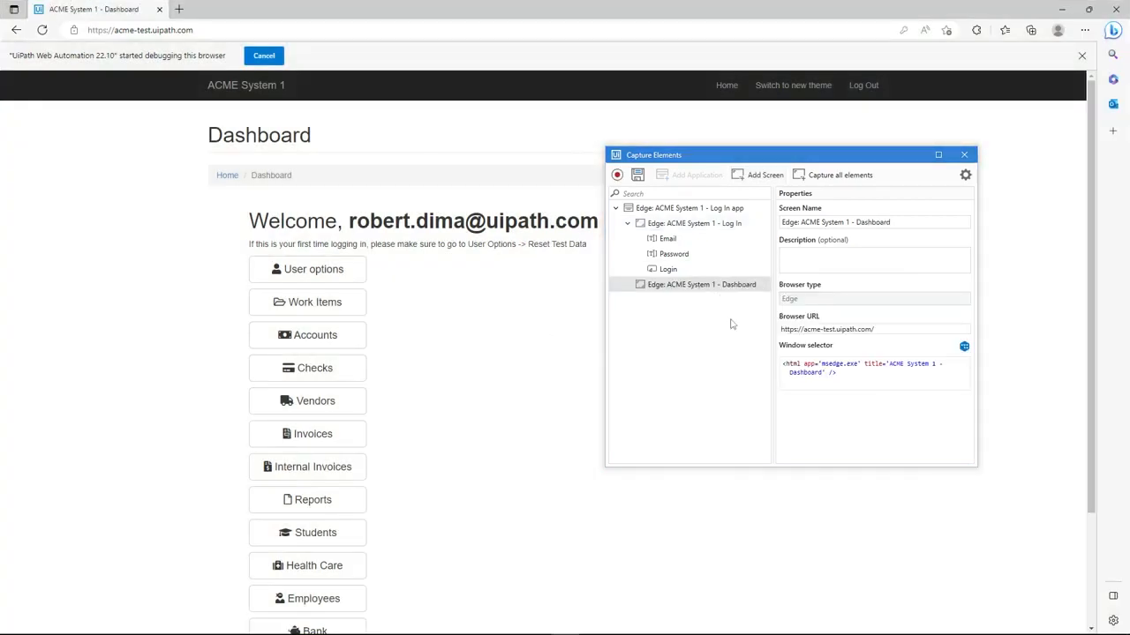
drag(814, 159, 860, 206)
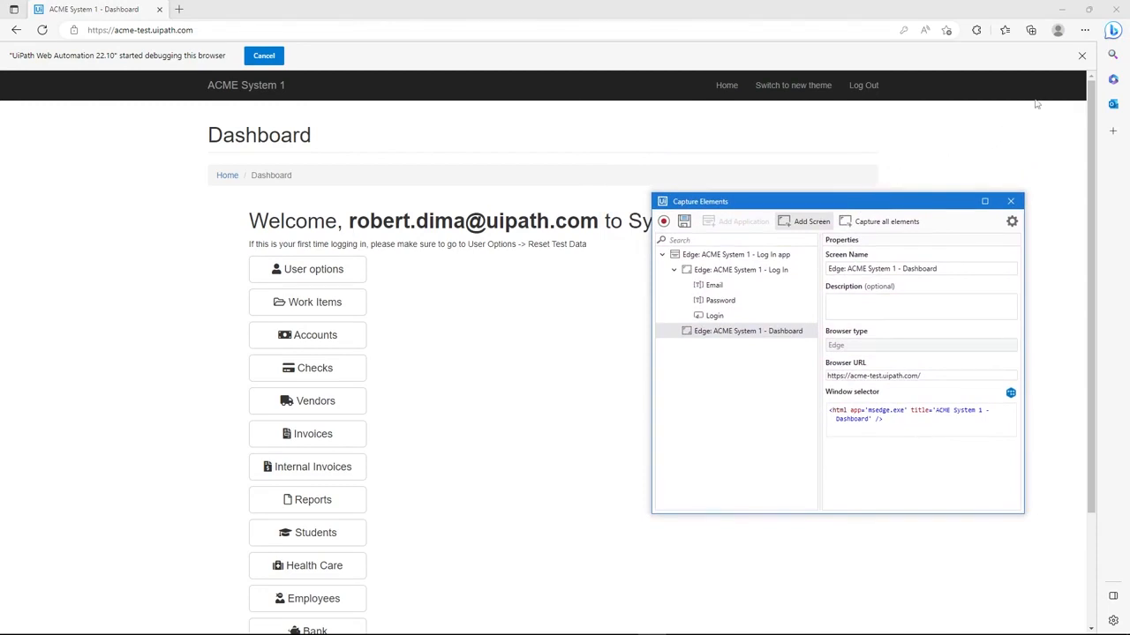
Scan the Dashboard page for all capturable elements and clear the whole selection
click(1081, 56)
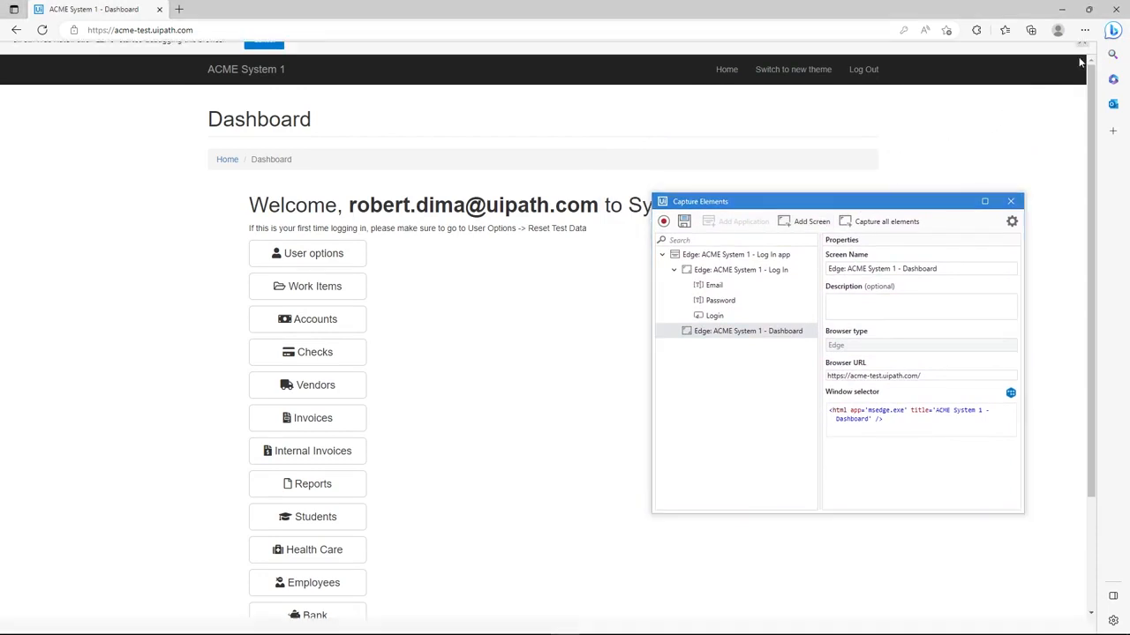
drag(1092, 119, 1105, 141)
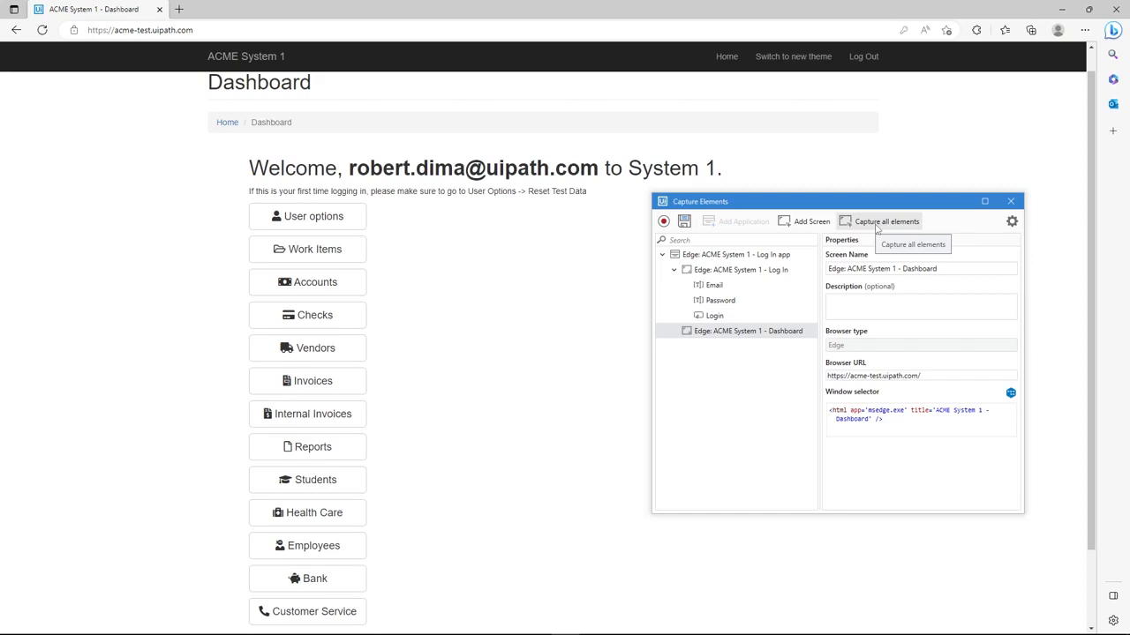
click(877, 225)
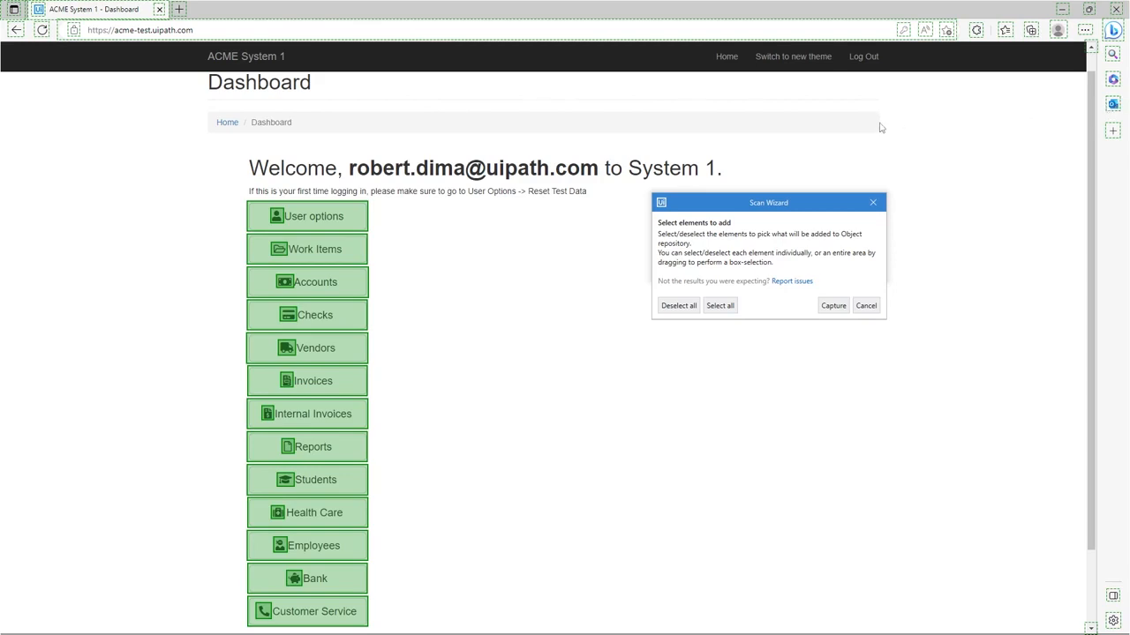
click(686, 308)
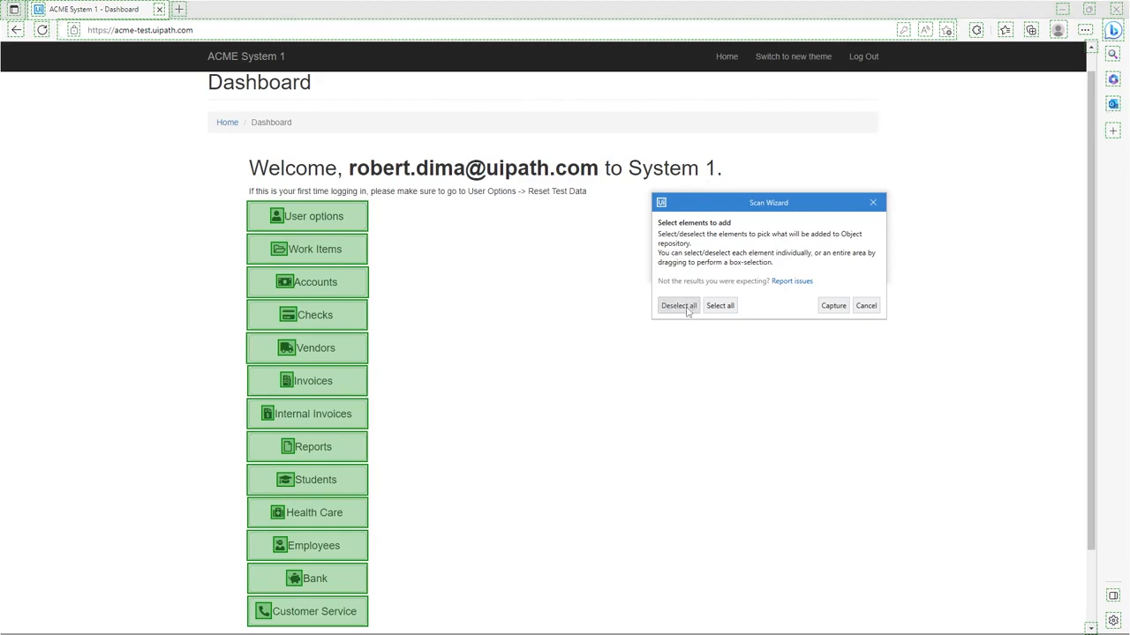
click(363, 227)
click(352, 253)
click(347, 292)
click(349, 322)
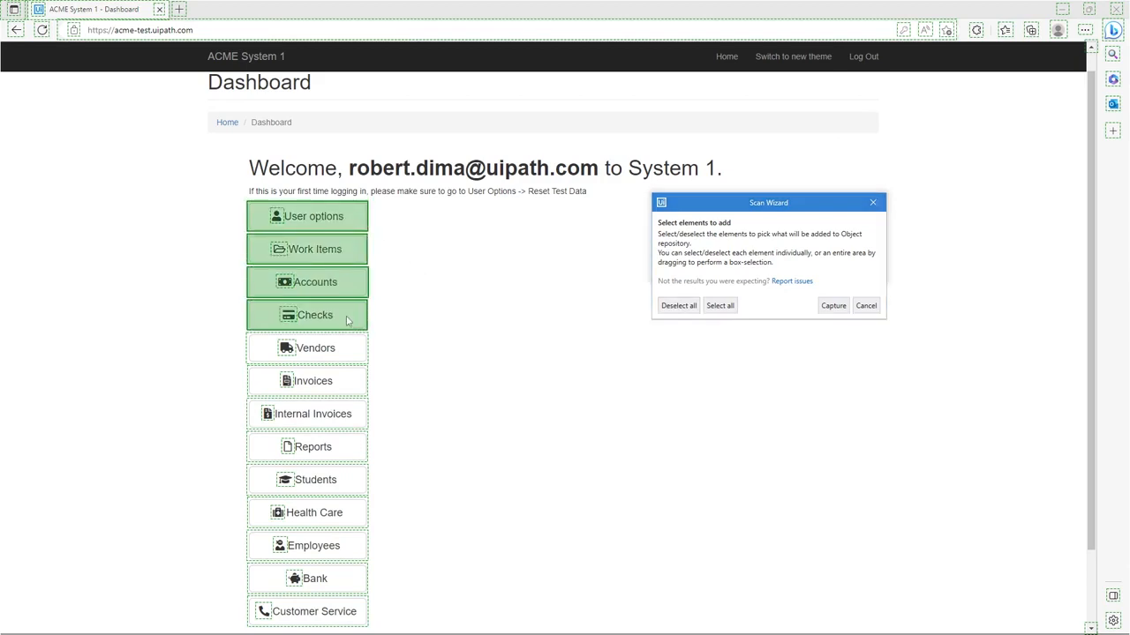
click(353, 254)
click(353, 285)
click(351, 318)
click(354, 226)
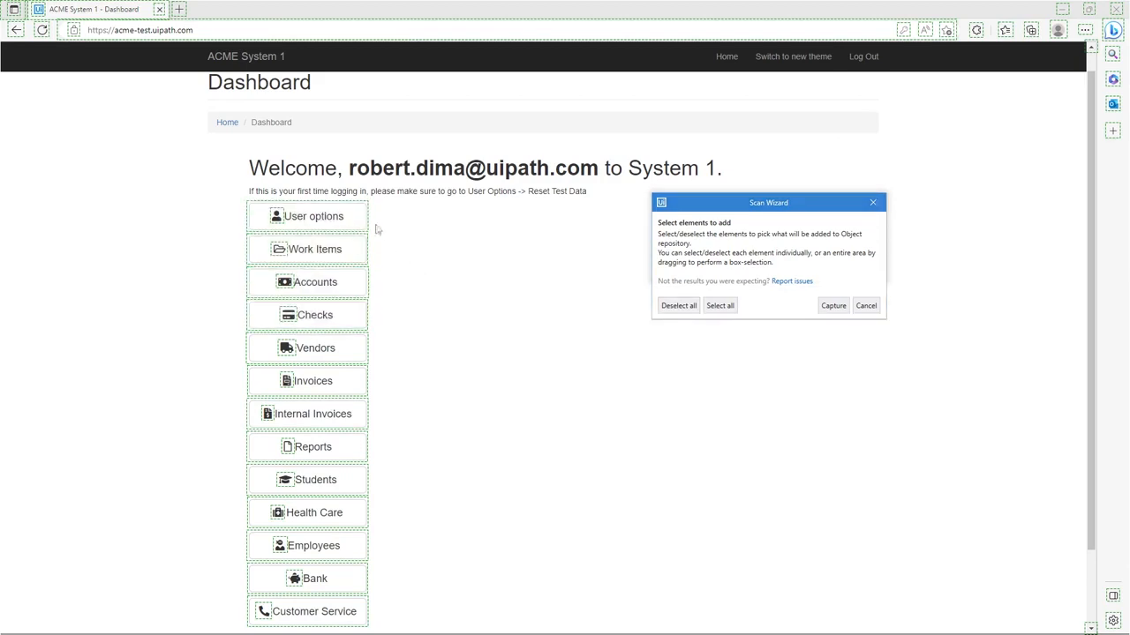
Box-select all Dashboard buttons from User options to Customer Service, capture them, and close the scan summary
drag(404, 217, 338, 402)
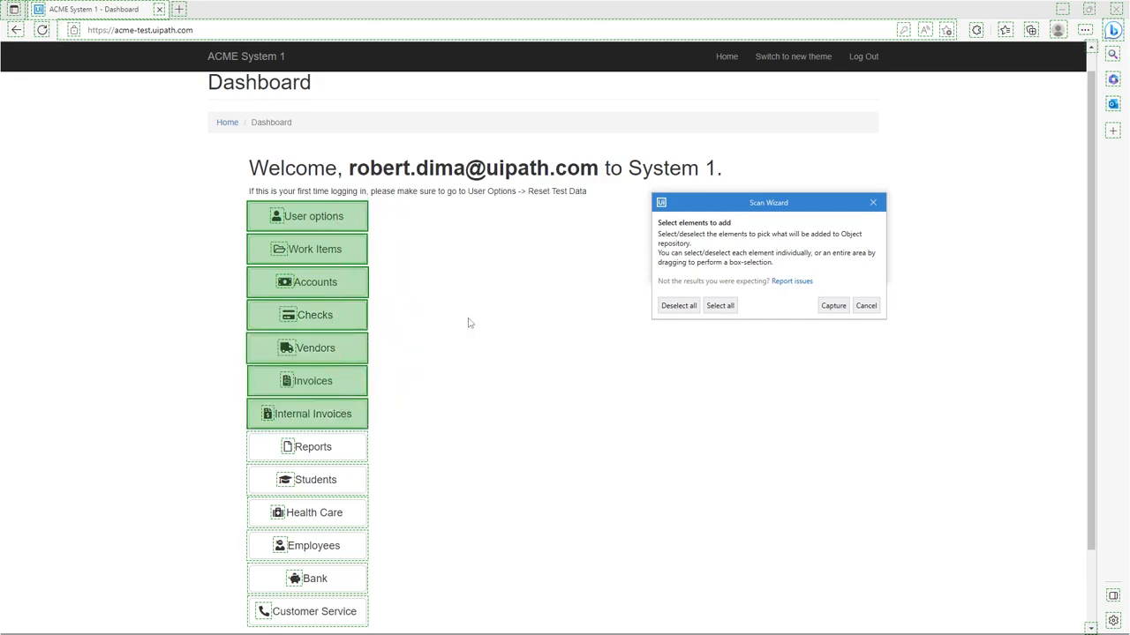
drag(405, 601, 361, 451)
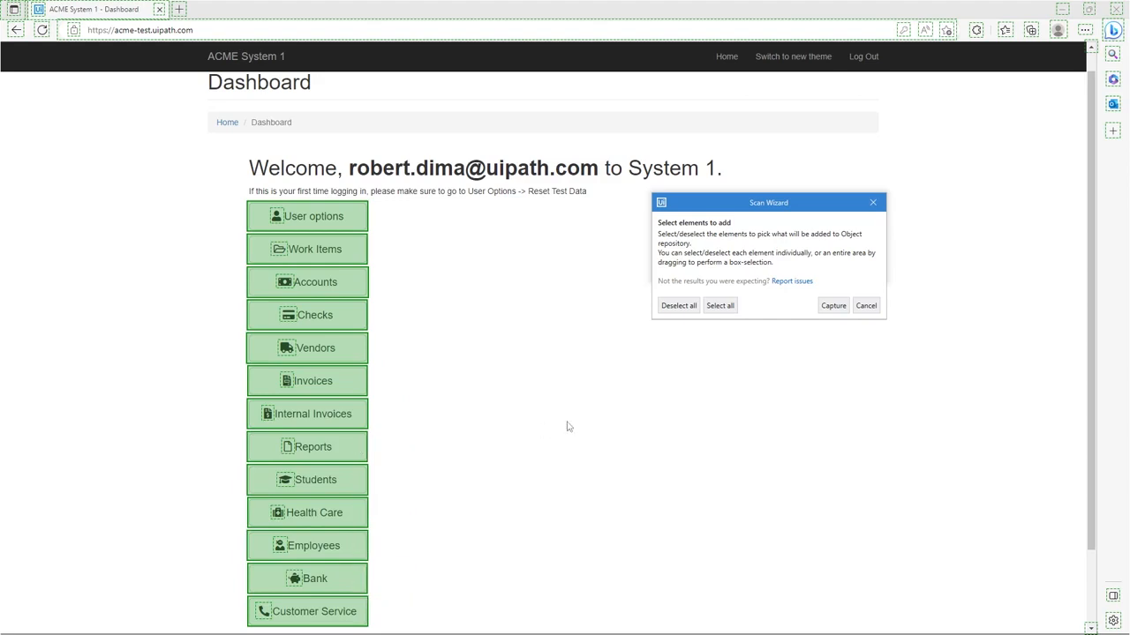
click(840, 308)
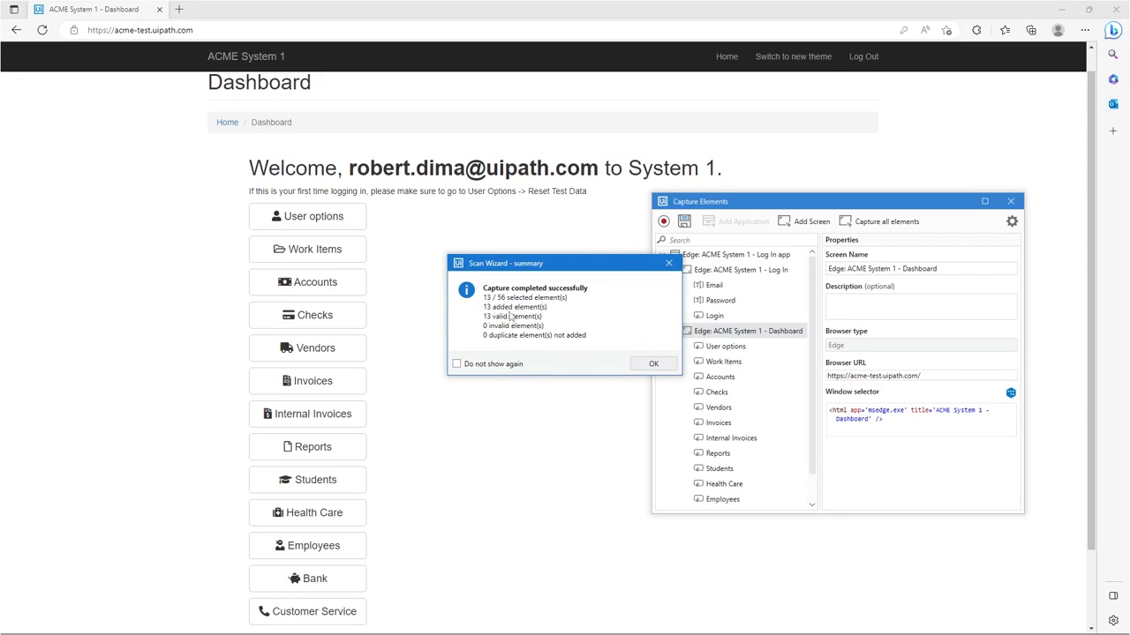
click(653, 364)
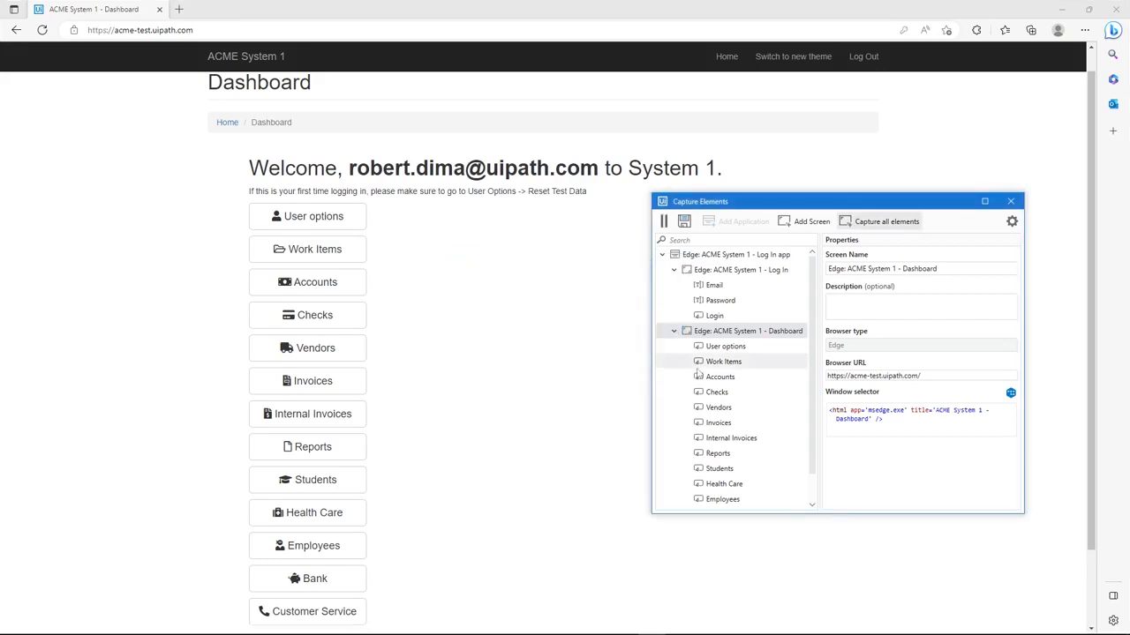
Pause the element recording and open the Employees page from the Dashboard
scroll(812, 362, down, 1)
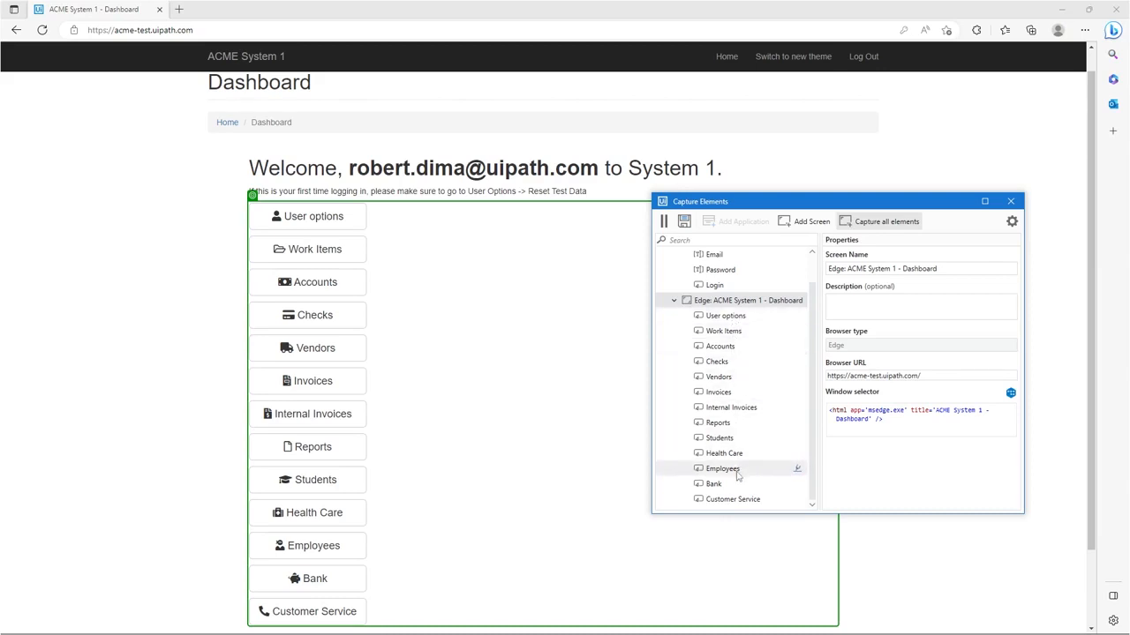
click(664, 221)
mouse_move(532, 463)
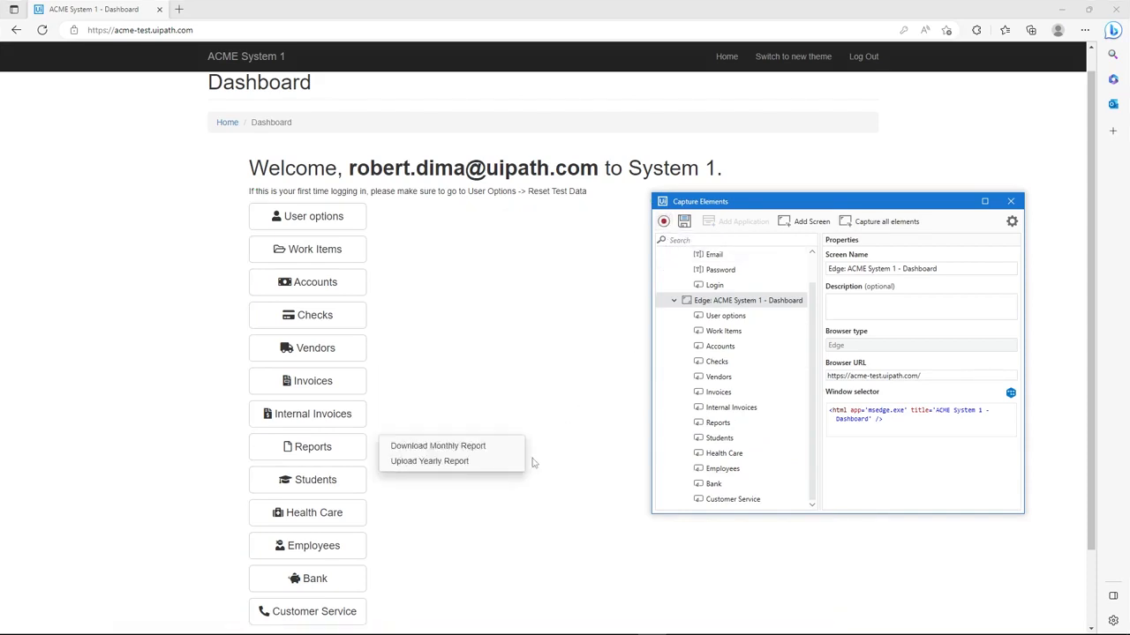
click(332, 549)
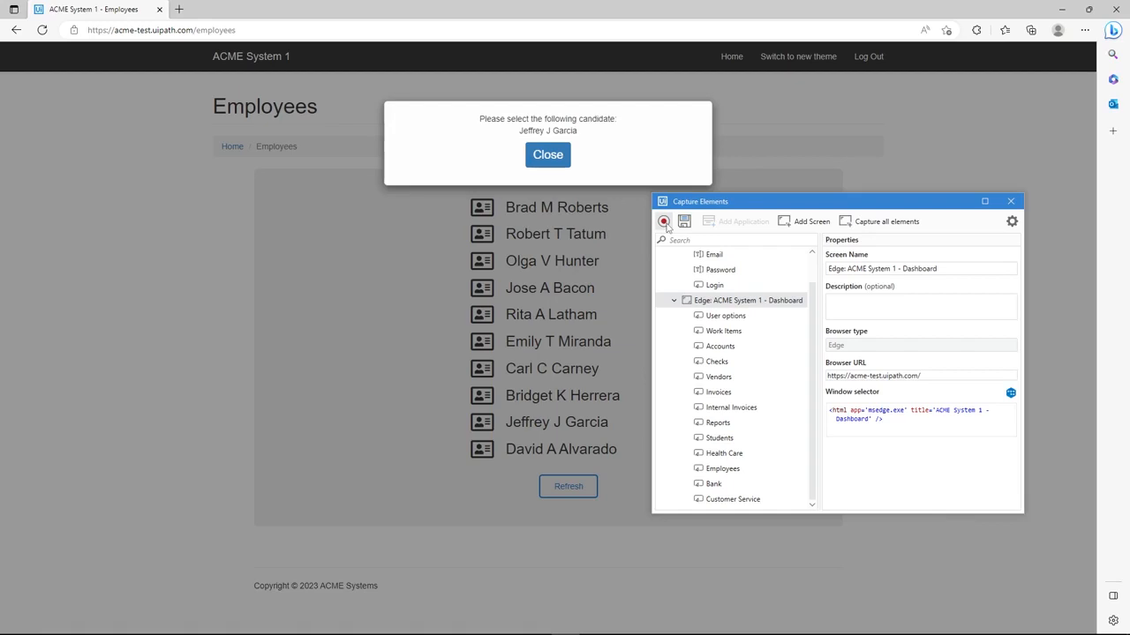
Add the Employees page as a new screen and capture the Close button of its candidate pop-up
click(805, 222)
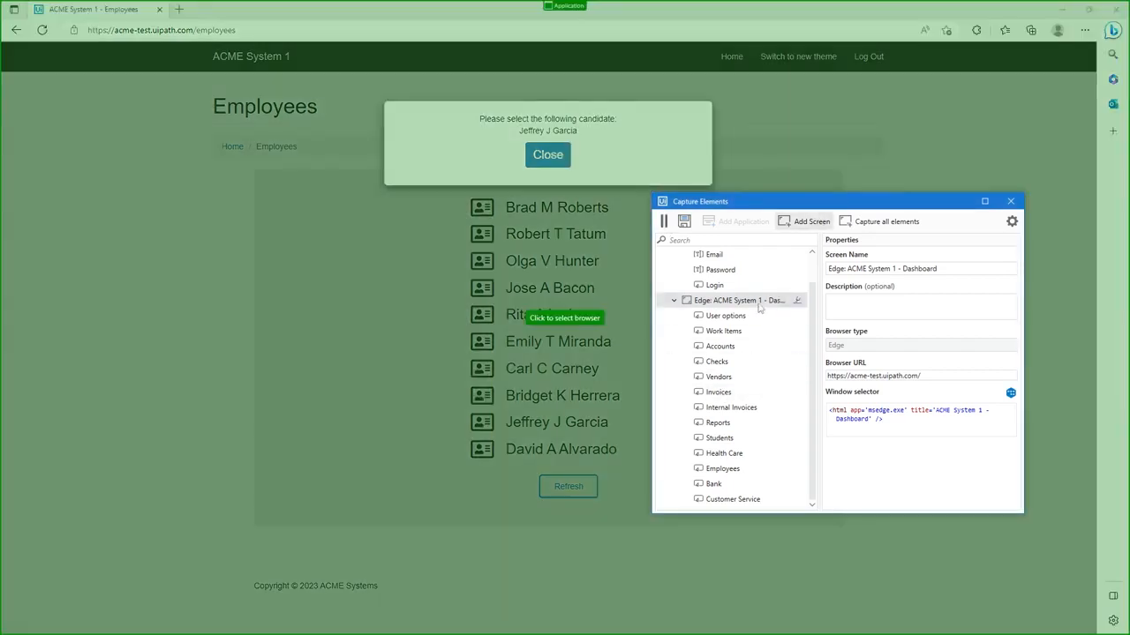
click(565, 251)
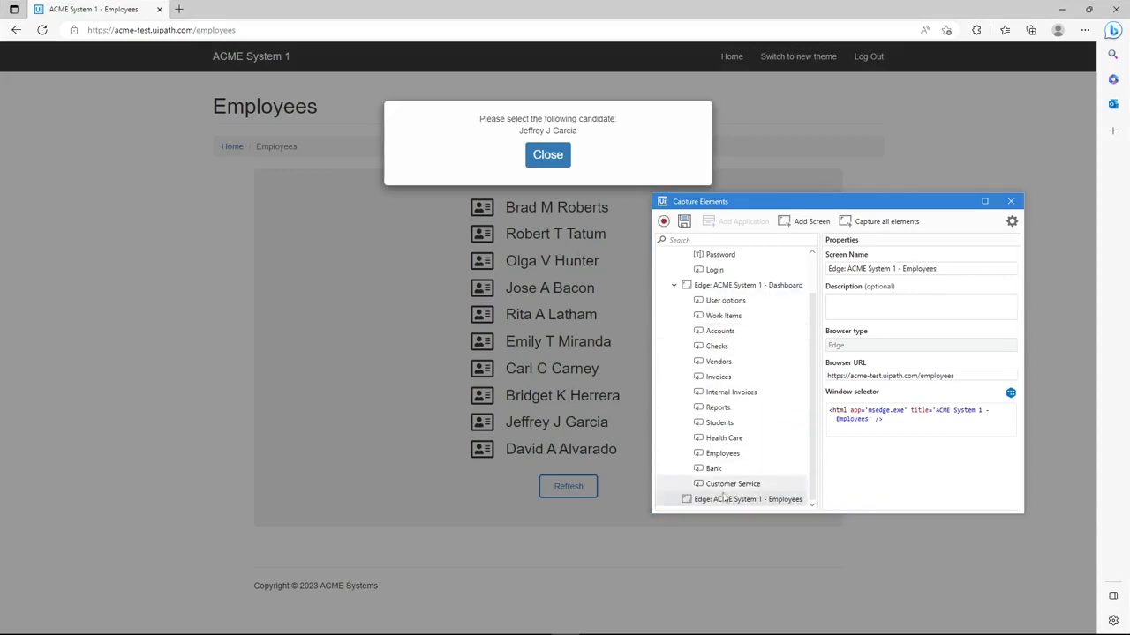
click(663, 222)
click(557, 162)
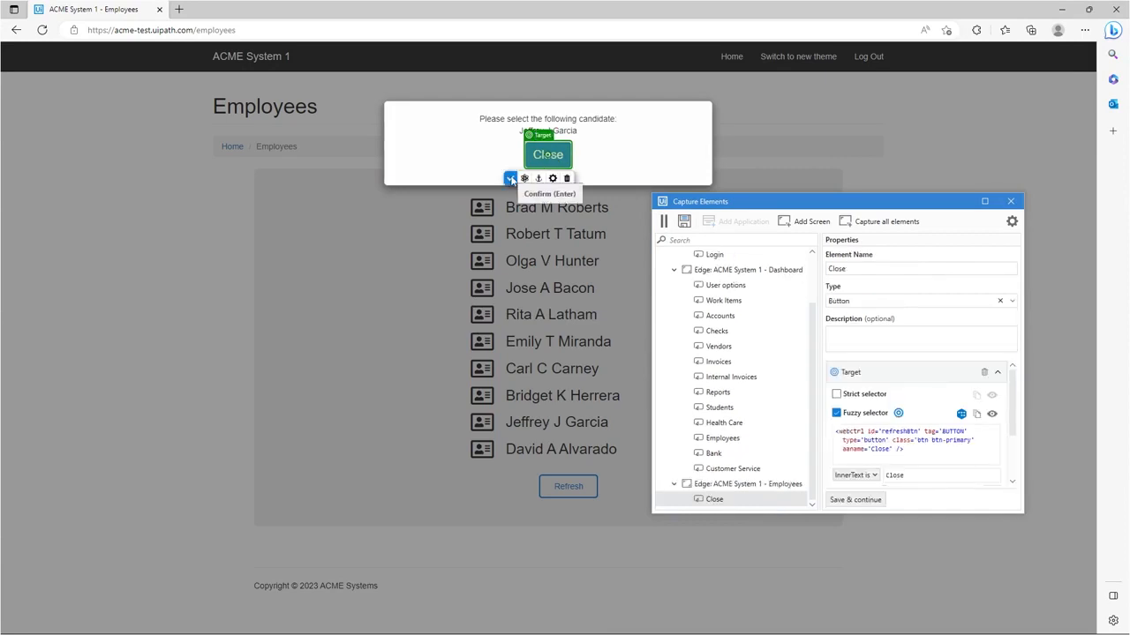
click(510, 179)
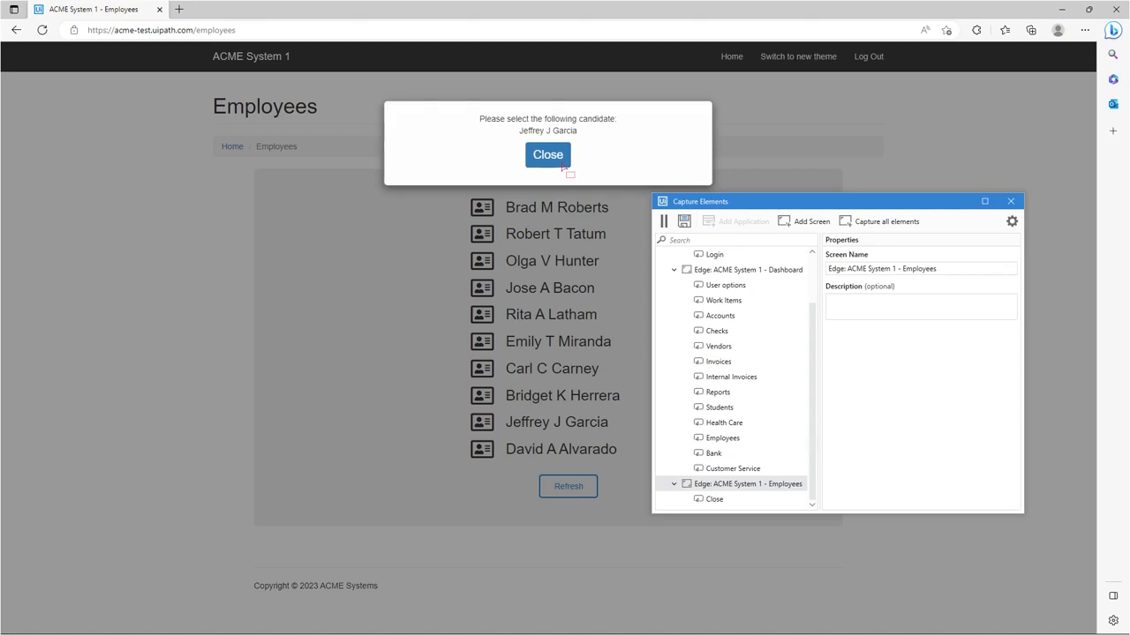
Delay the element selection to dismiss the candidate pop-up, and move the capture window away from the employee list
key(F2)
click(562, 165)
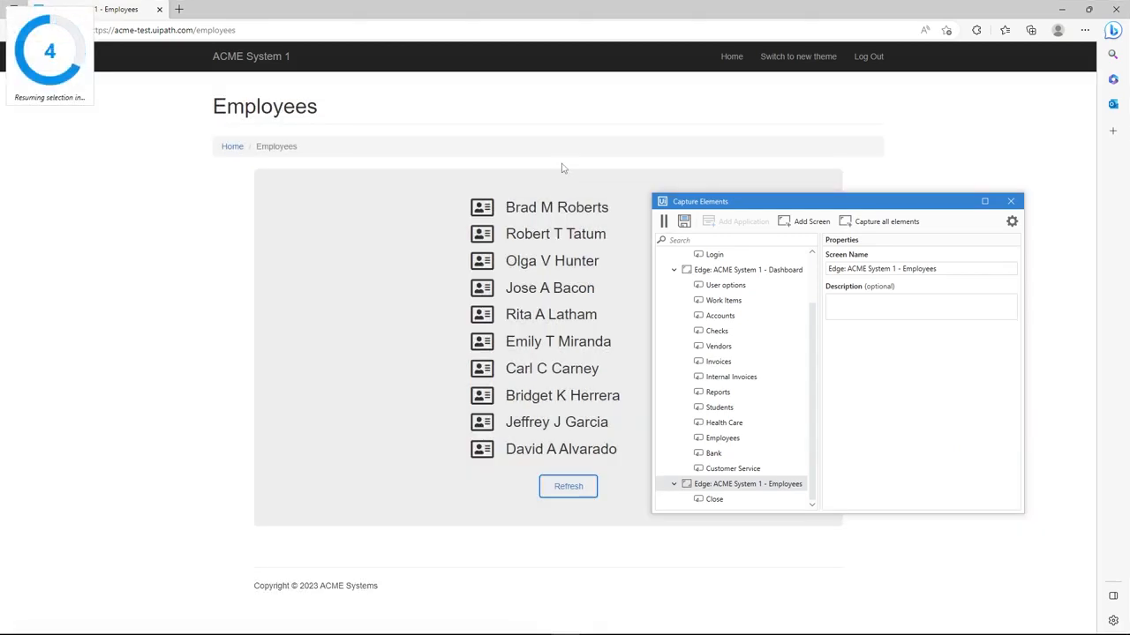
drag(760, 204, 829, 201)
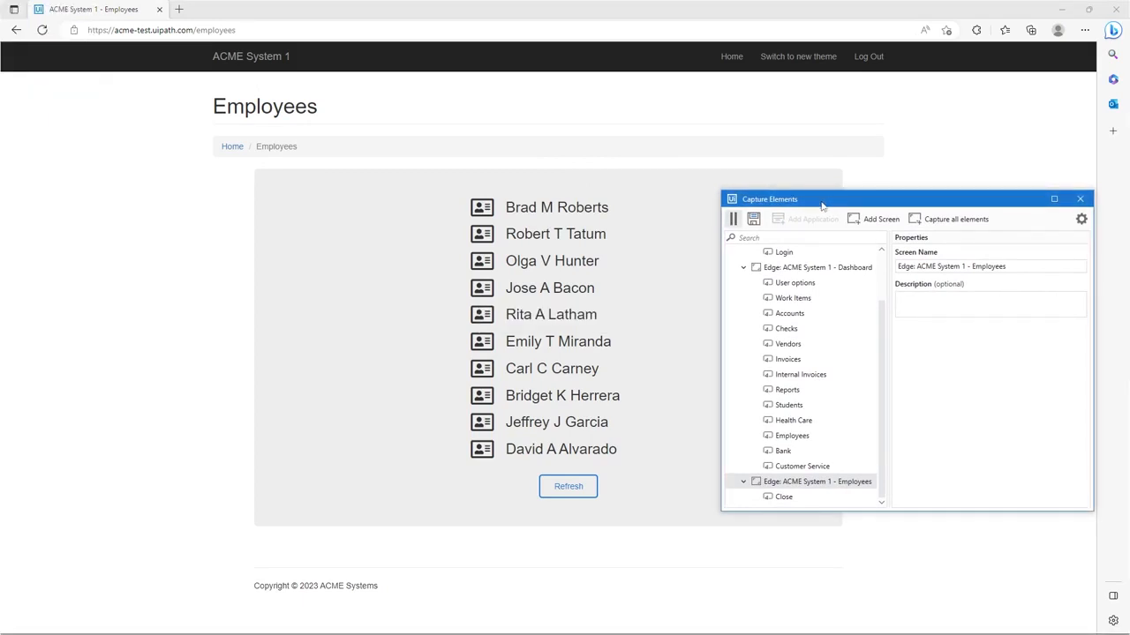
Pause the element recording to view the first employee's details card, and close the card
click(734, 219)
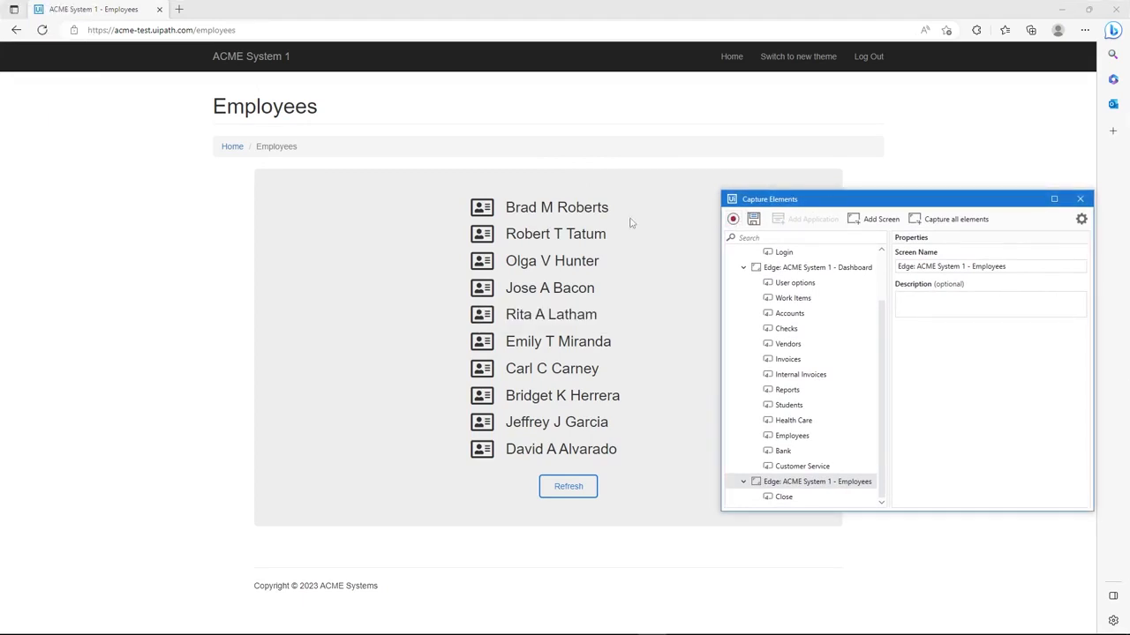
click(482, 212)
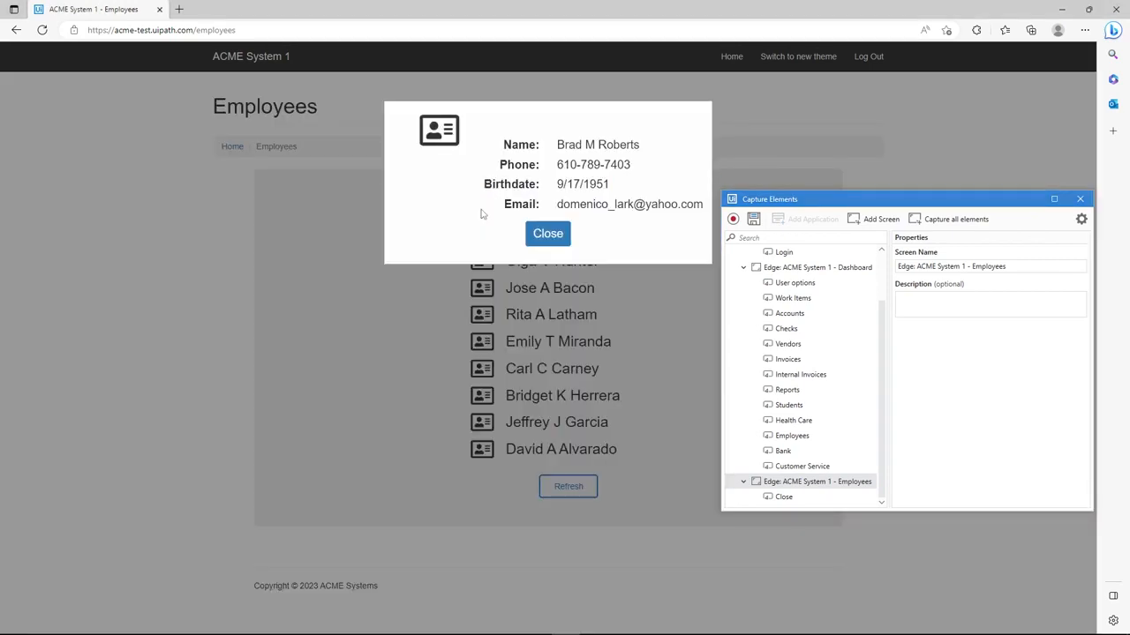
click(538, 235)
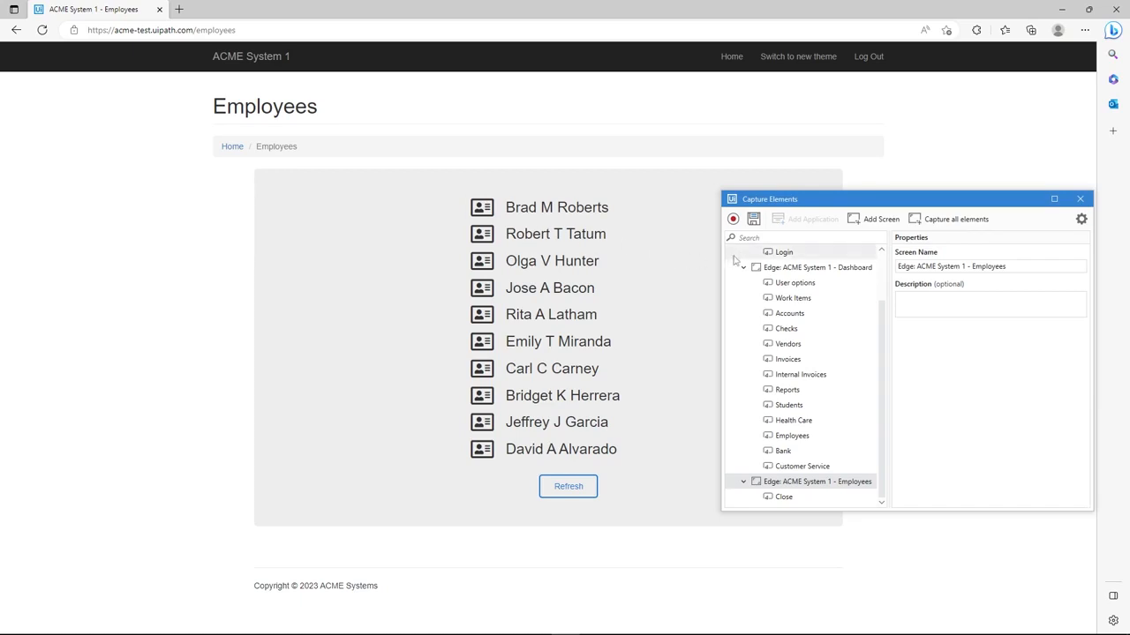
Resume recording and target the first employee's card icon, using the adjacent employee name as its anchor
click(734, 221)
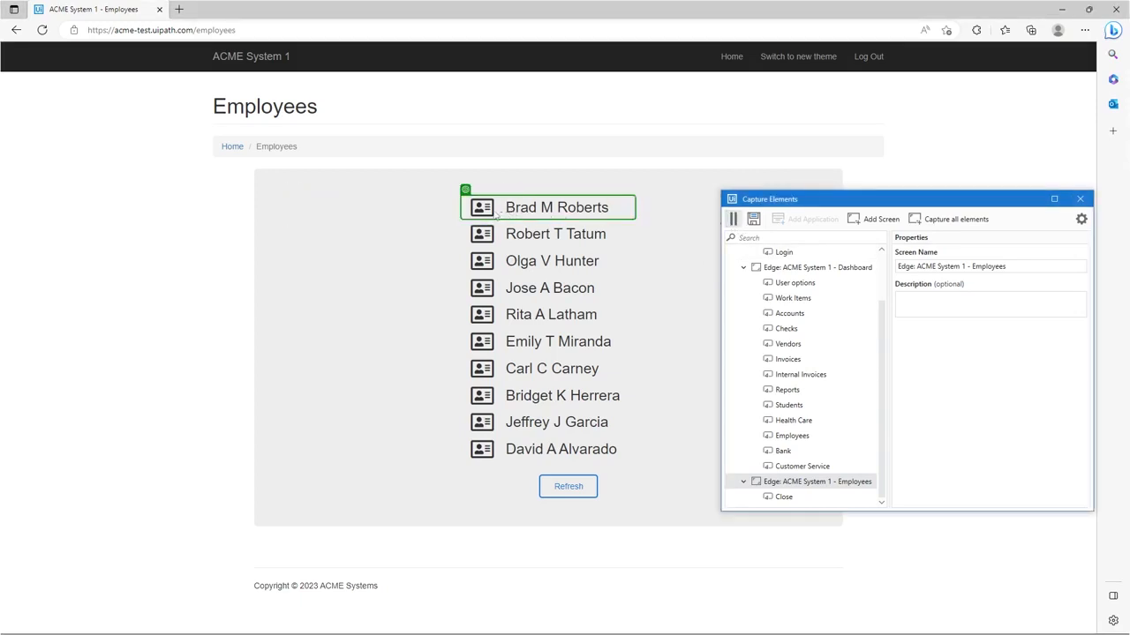
click(487, 208)
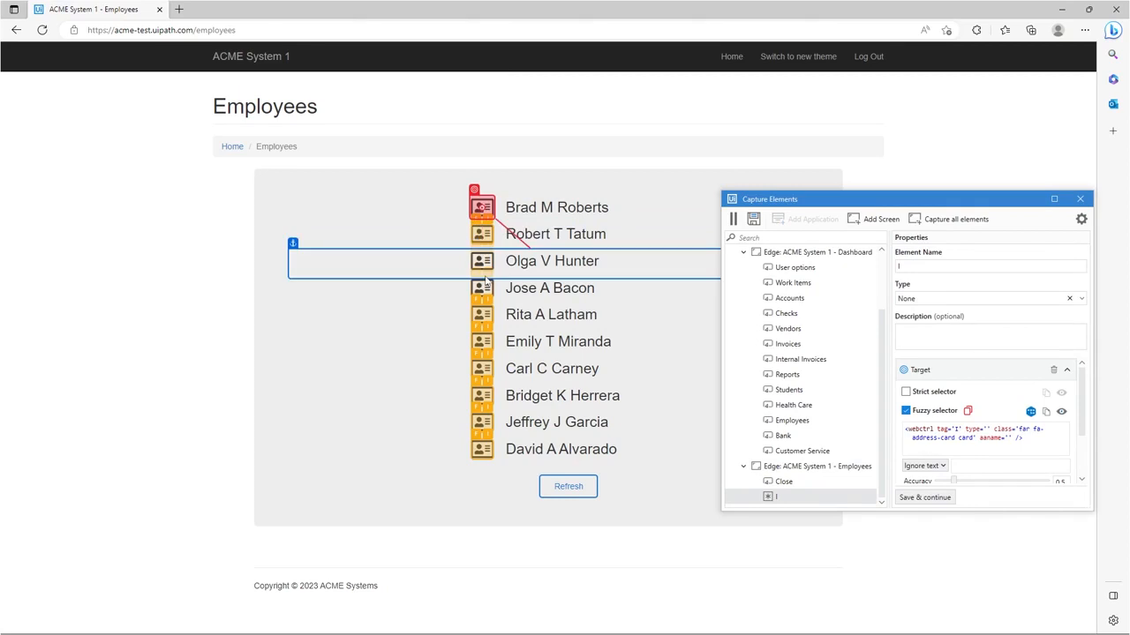
click(547, 212)
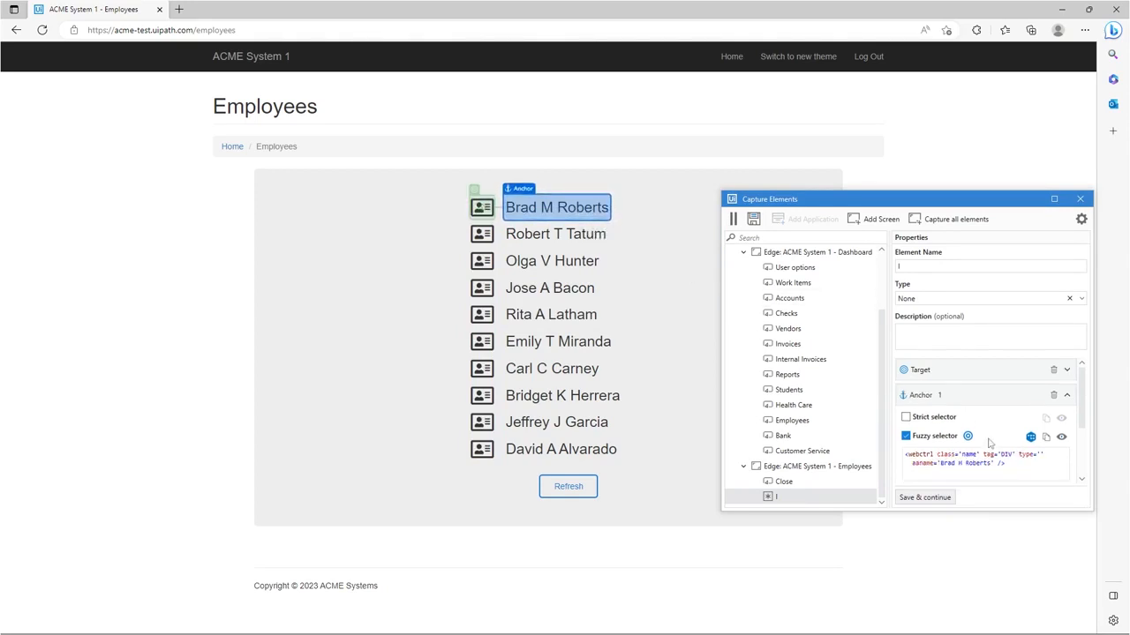
Replace the aaname value in the anchor's fuzzy selector with a new variable EmployeeName, defaulting to the first employee's full name
scroll(1037, 455, down, 1)
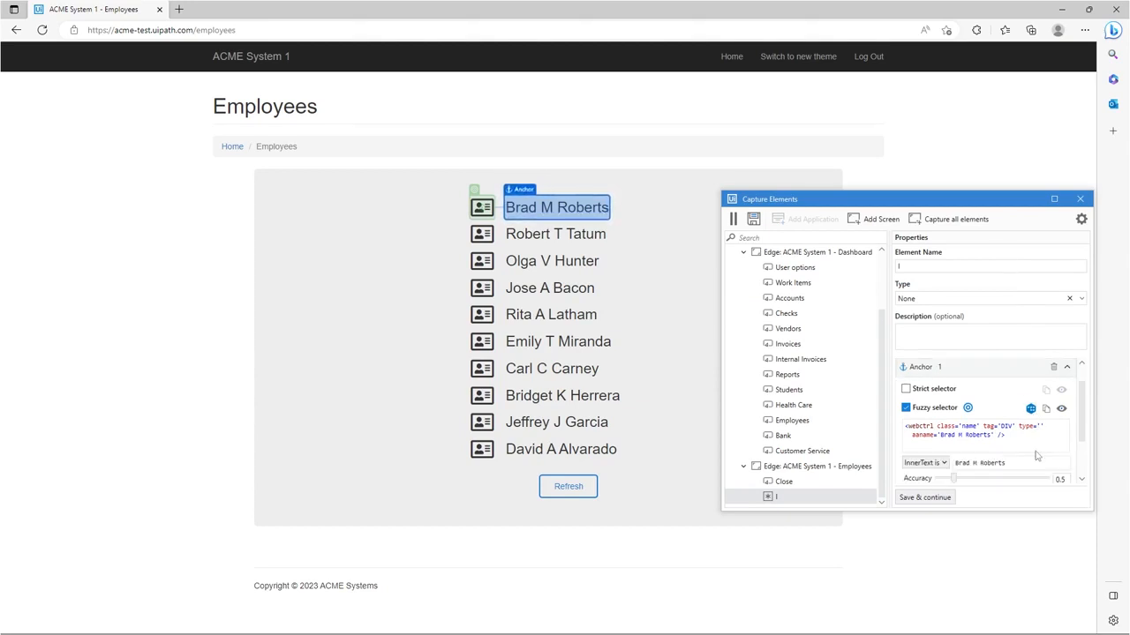
click(992, 435)
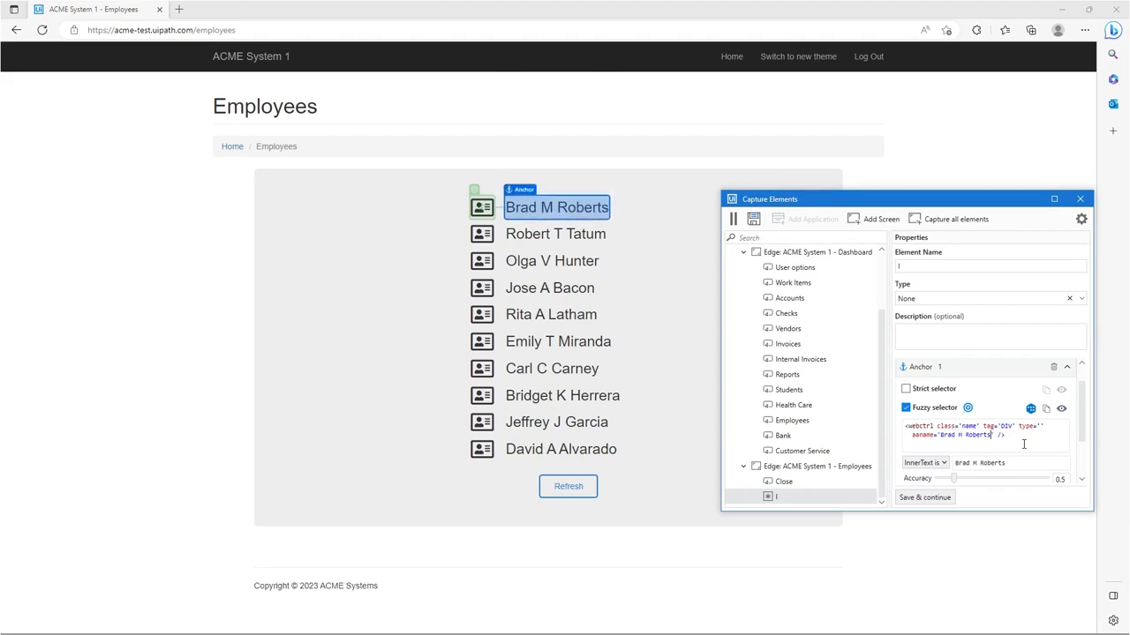
key(BackSpace)
key(BackSpace)
key(BackSpace)
key(BackSpace)
key(BackSpace)
key(BackSpace)
key(BackSpace)
key(BackSpace)
key(BackSpace)
key(BackSpace)
key(BackSpace)
key(BackSpace)
key(BackSpace)
key(BackSpace)
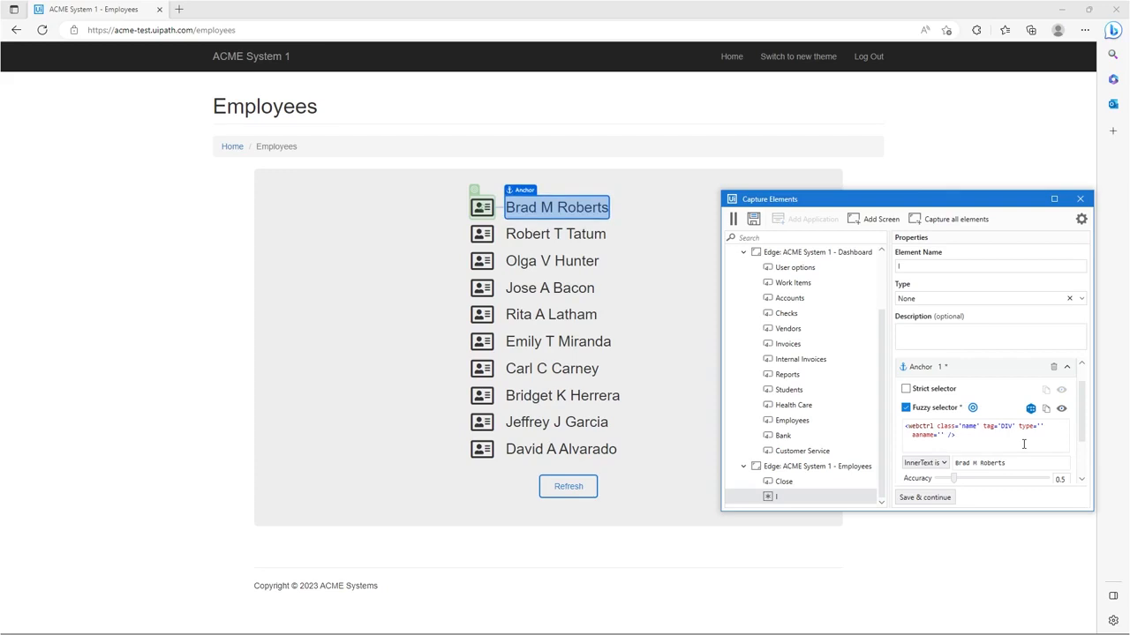
key(ctrl+k)
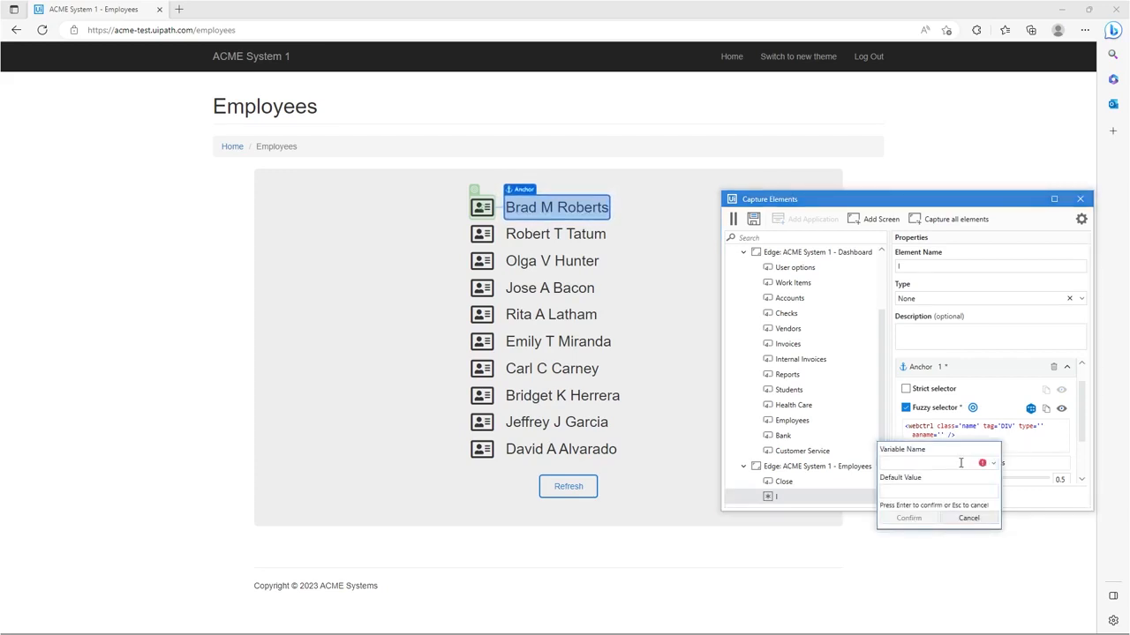
text(EmployeeName)
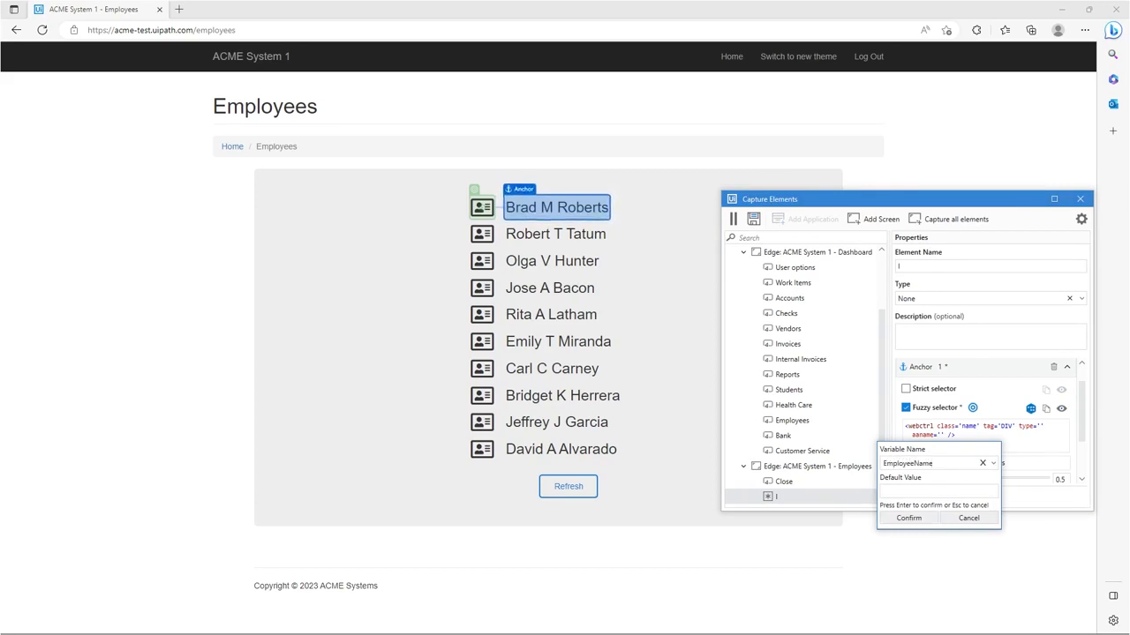
click(954, 495)
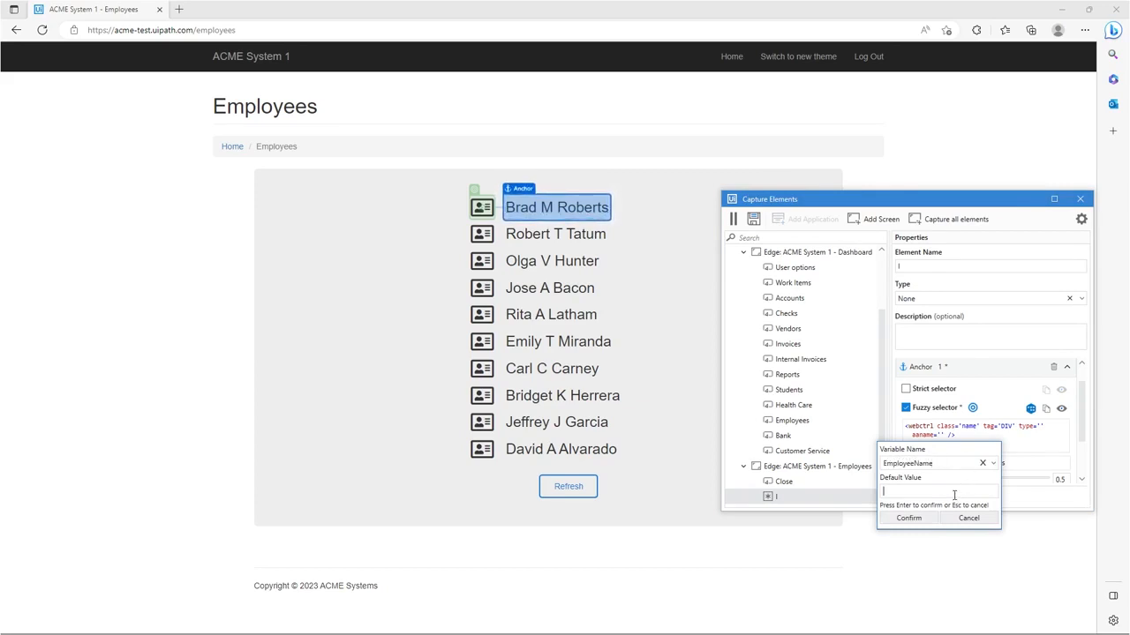
text(Bra)
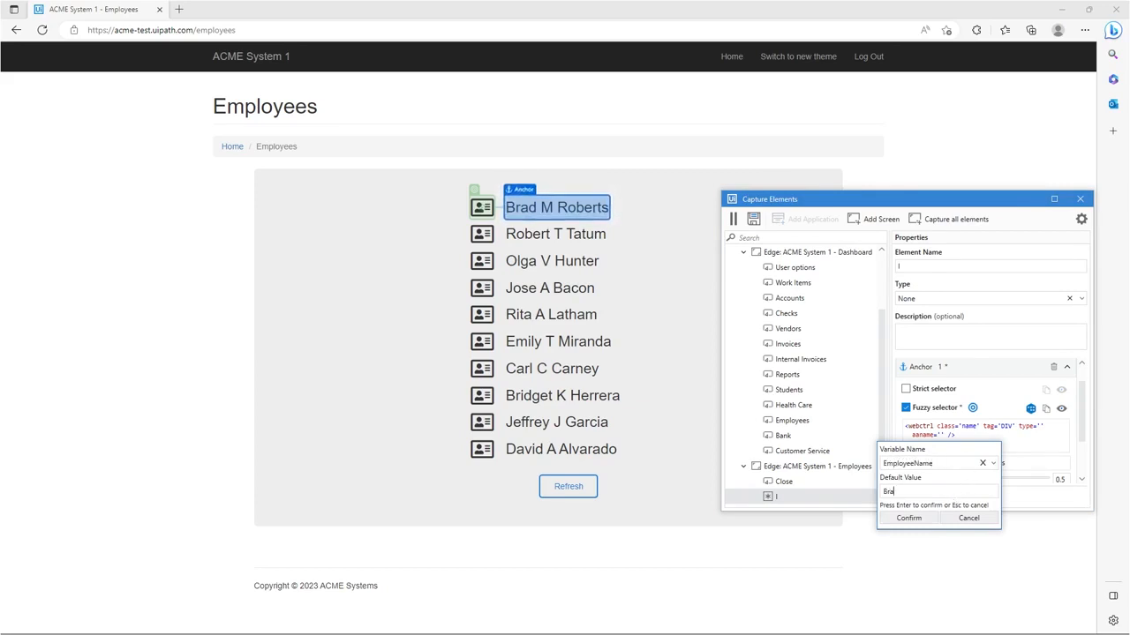
text(d M Roberts)
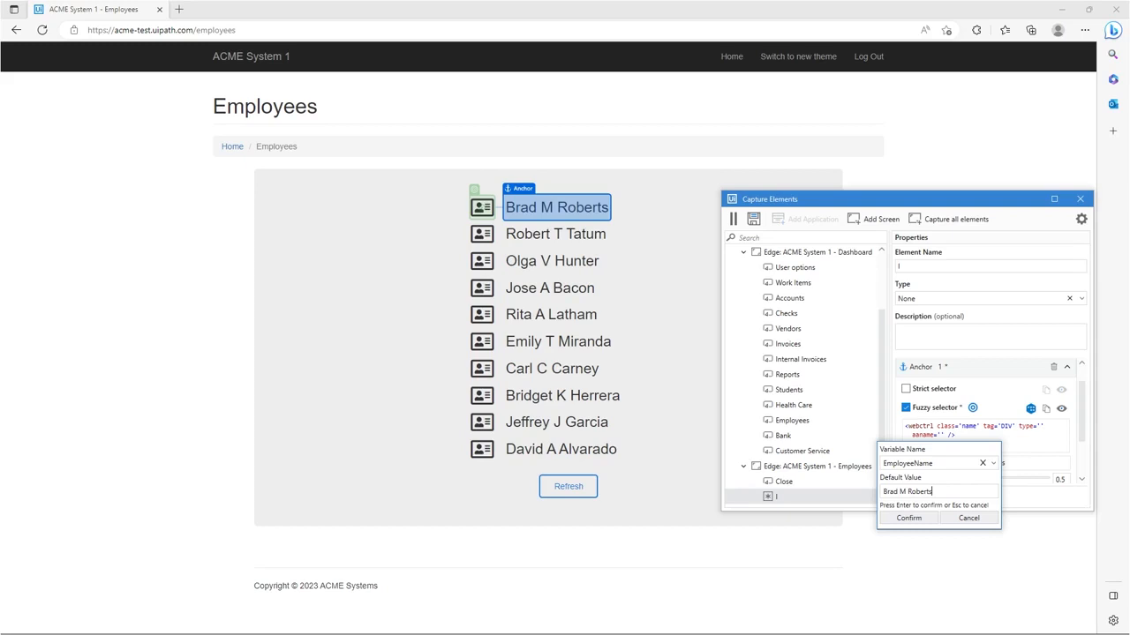
click(925, 520)
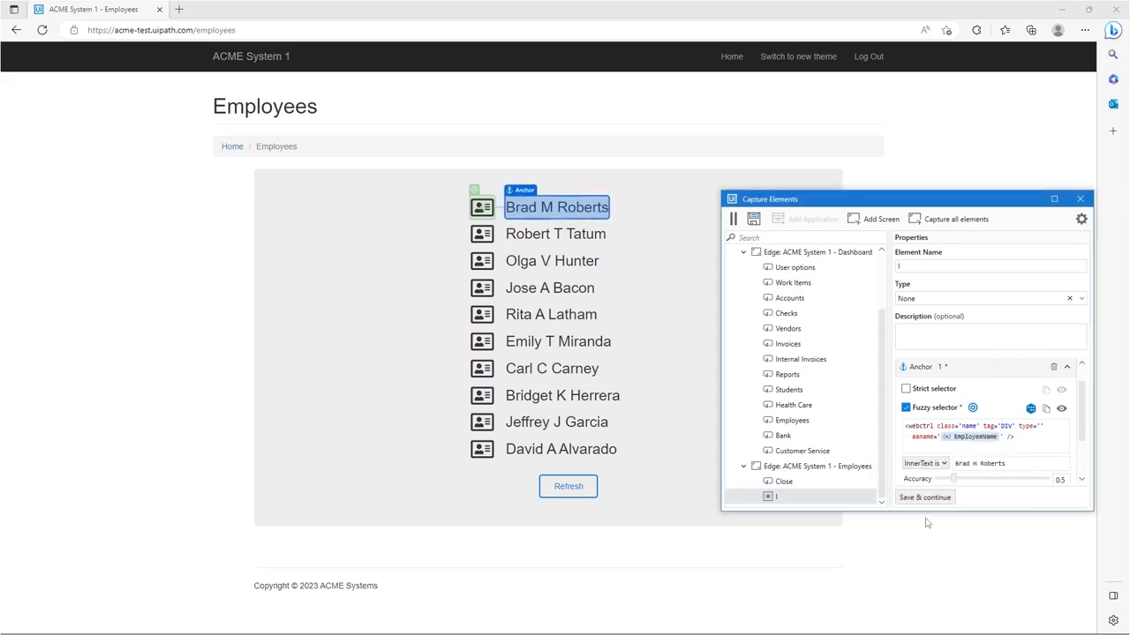
Replace the anchor's InnerText value with the existing EmployeeName variable, keeping its default value
click(1020, 462)
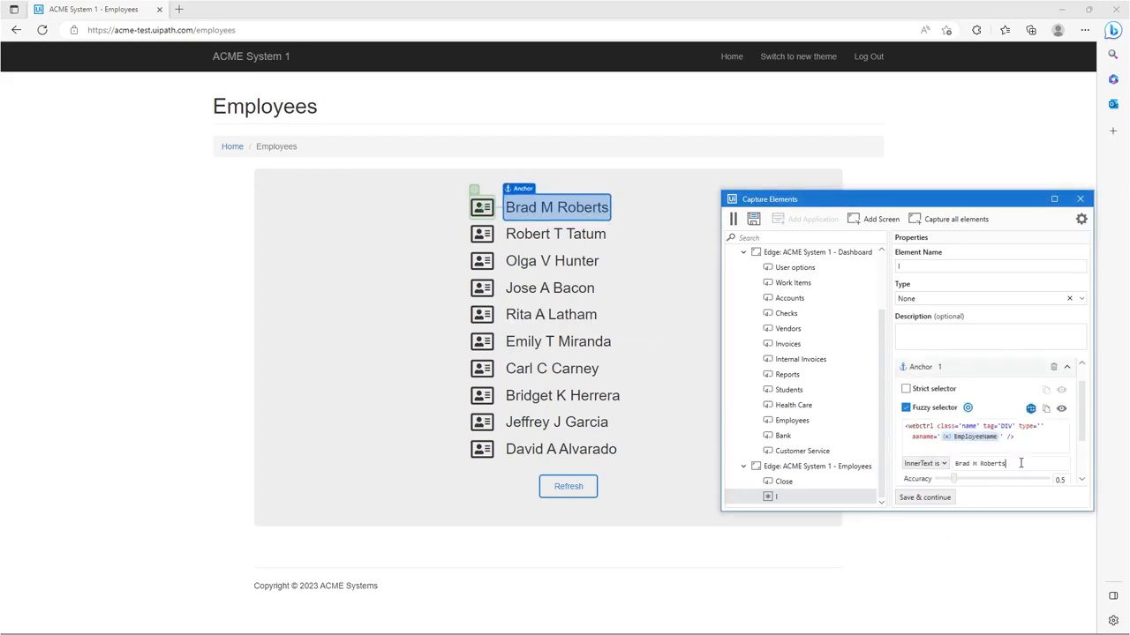
key(ctrl+a)
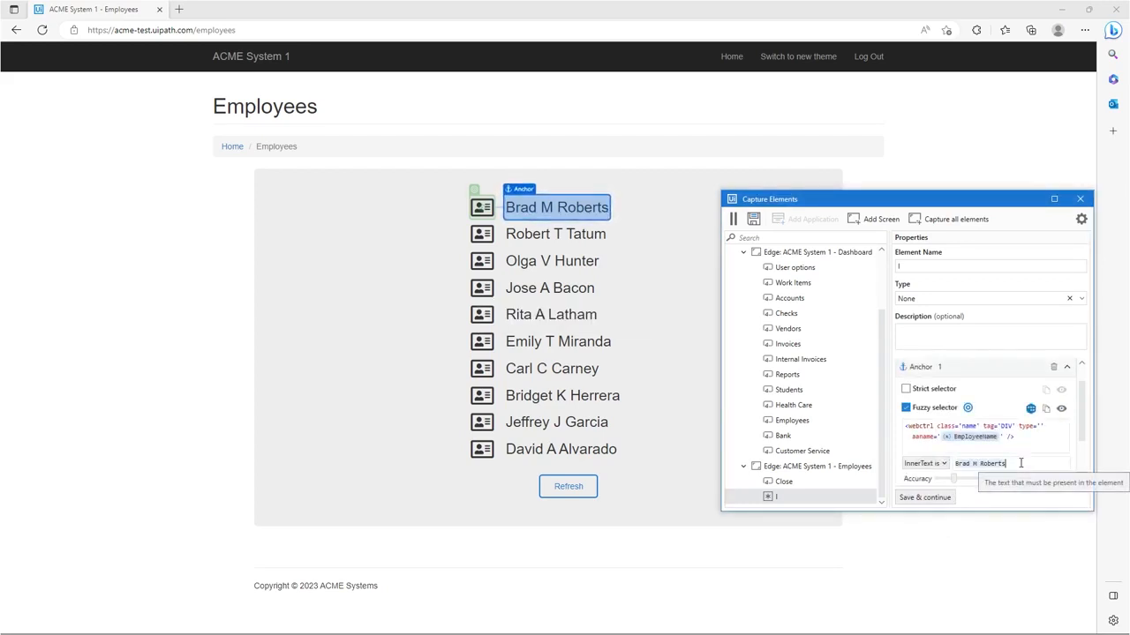
key(BackSpace)
key(ctrl+k)
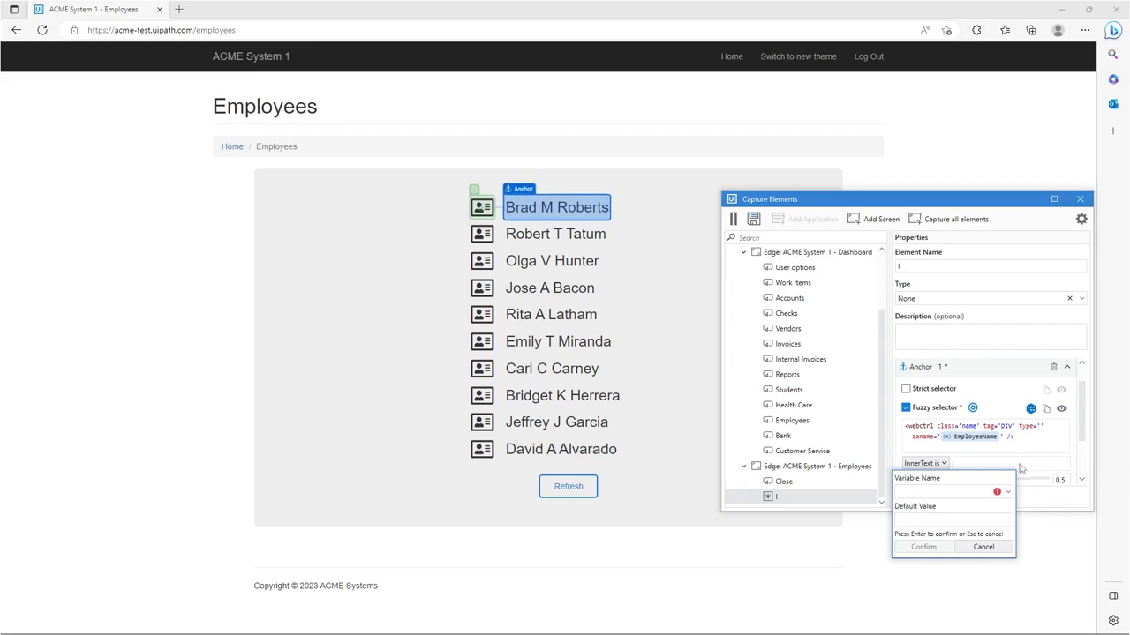
click(1007, 492)
click(984, 509)
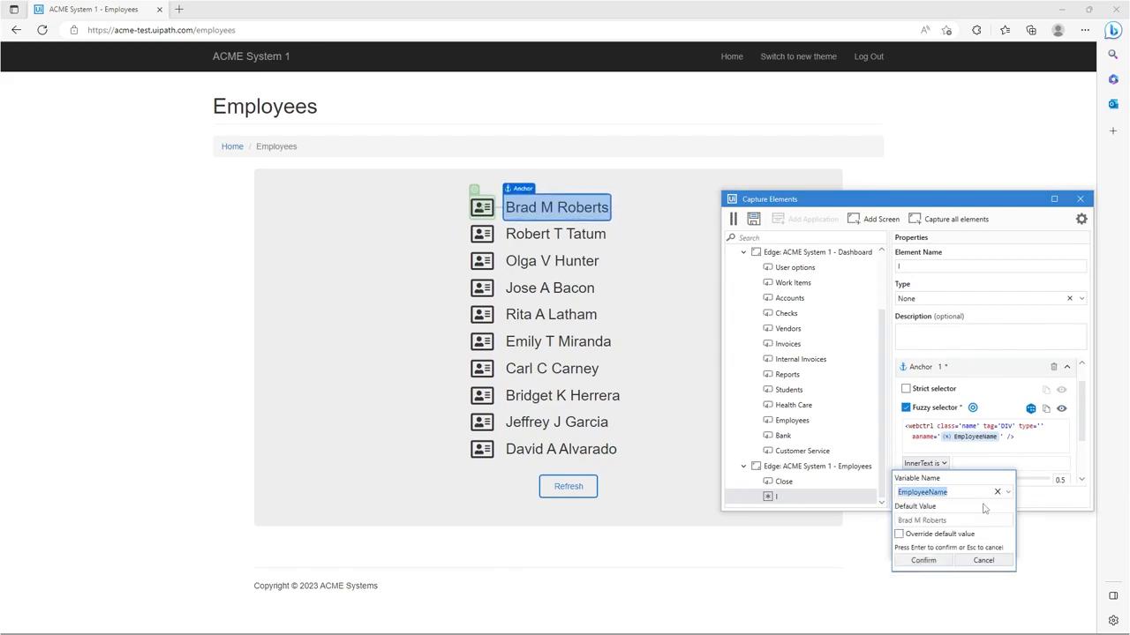
click(936, 561)
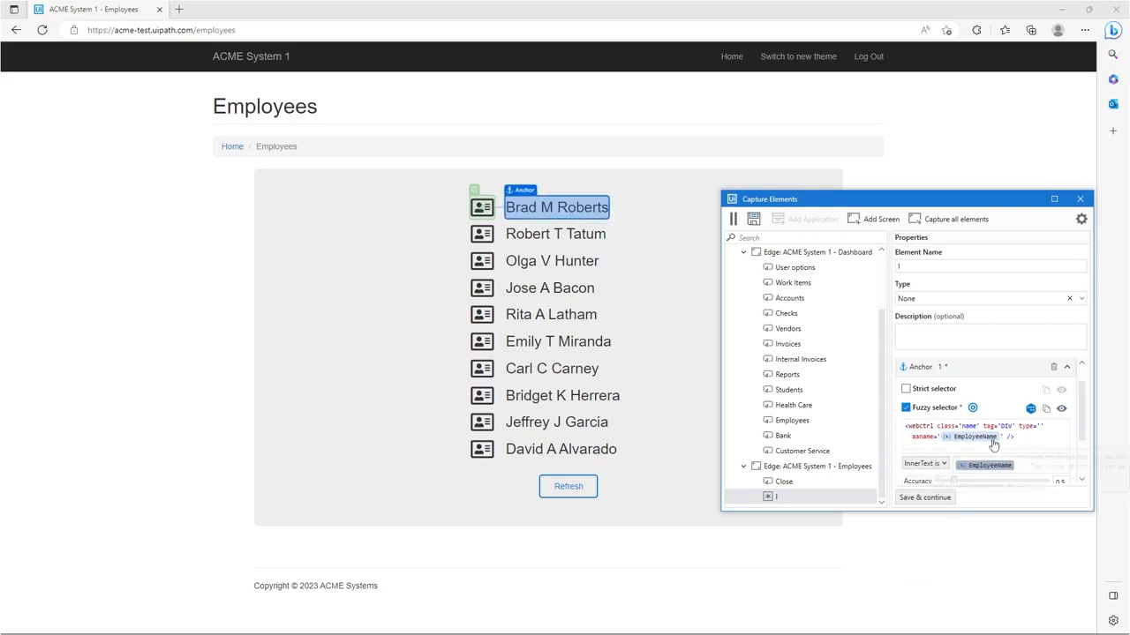
Rename the card icon element as EmployeeDetails and save it to the Employees screen
click(922, 265)
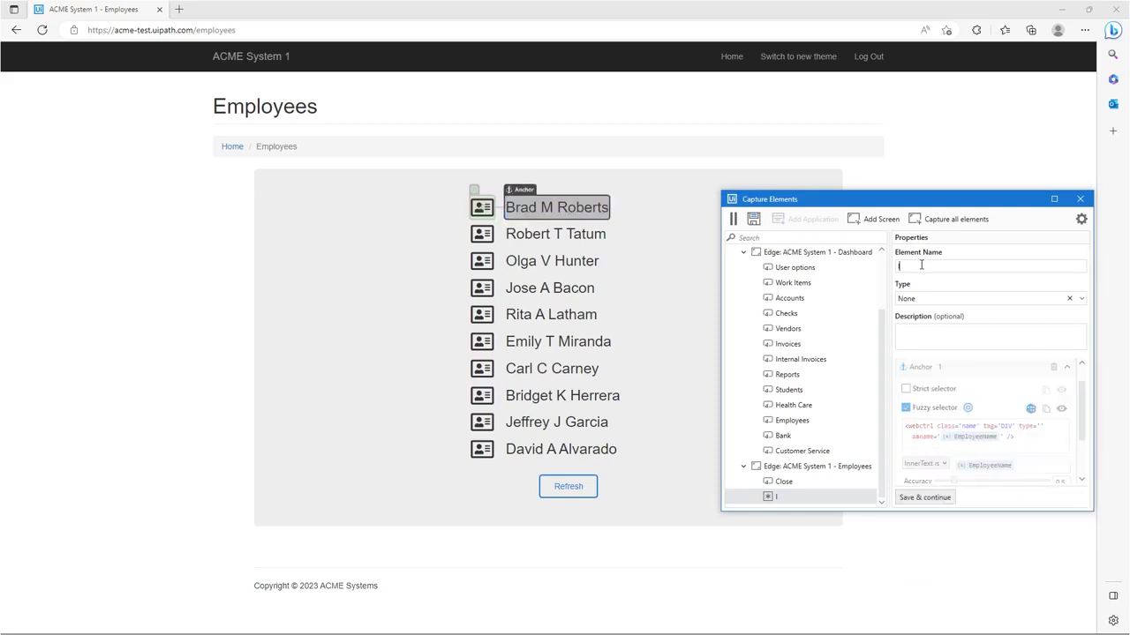
key(BackSpace)
text(EmployeeDetails)
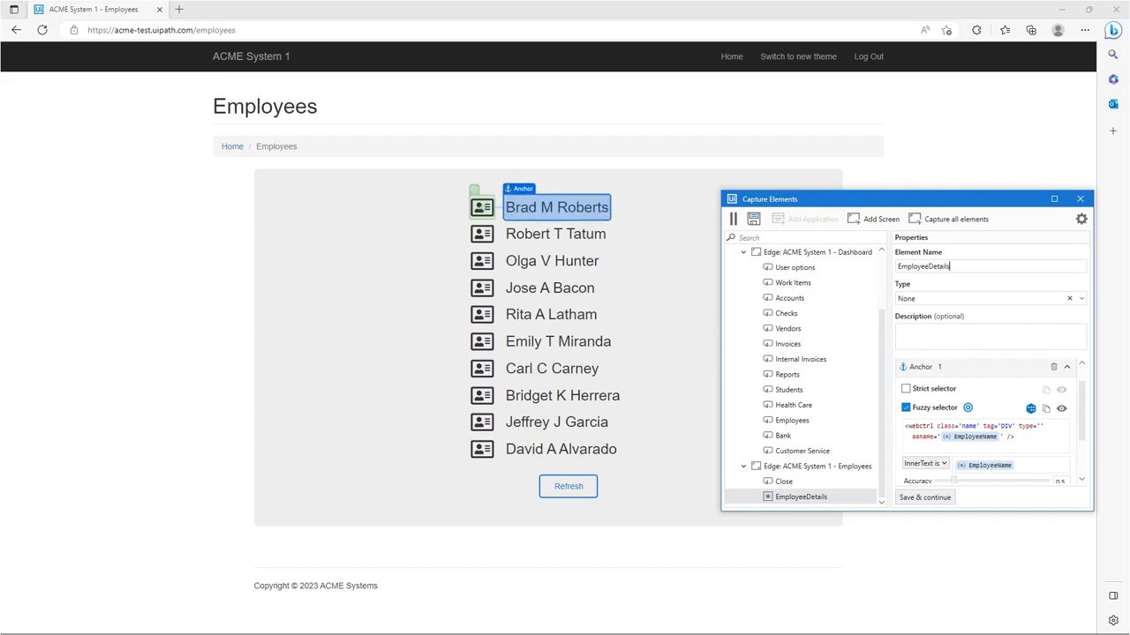
click(923, 500)
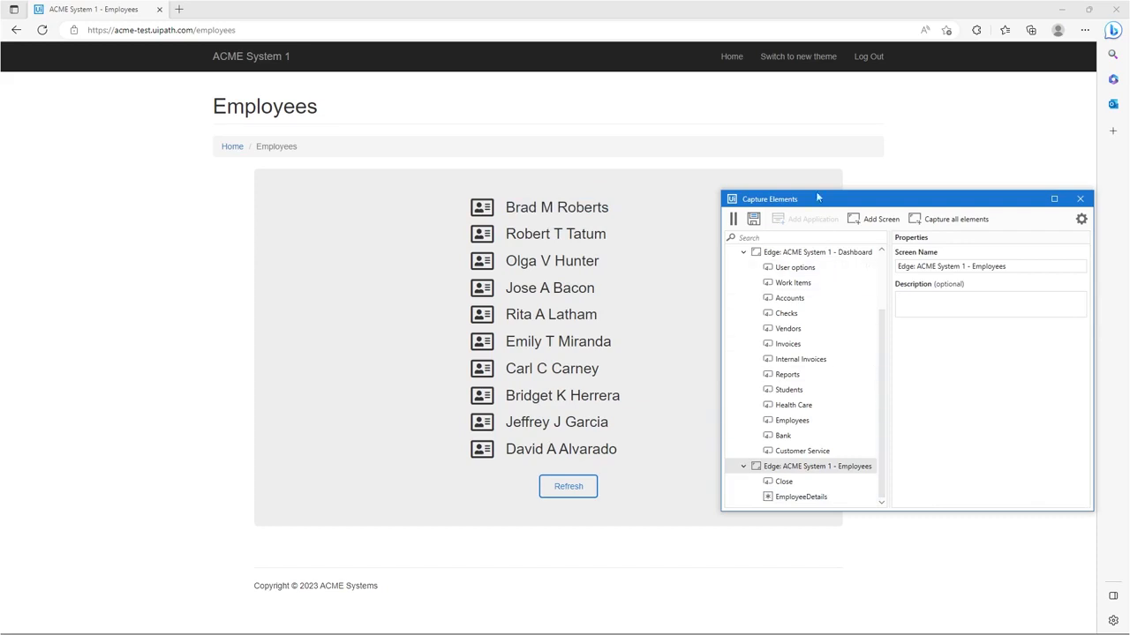
Capture the Log Out link on the Employees screen and save all captured elements to the Object Repository
click(871, 58)
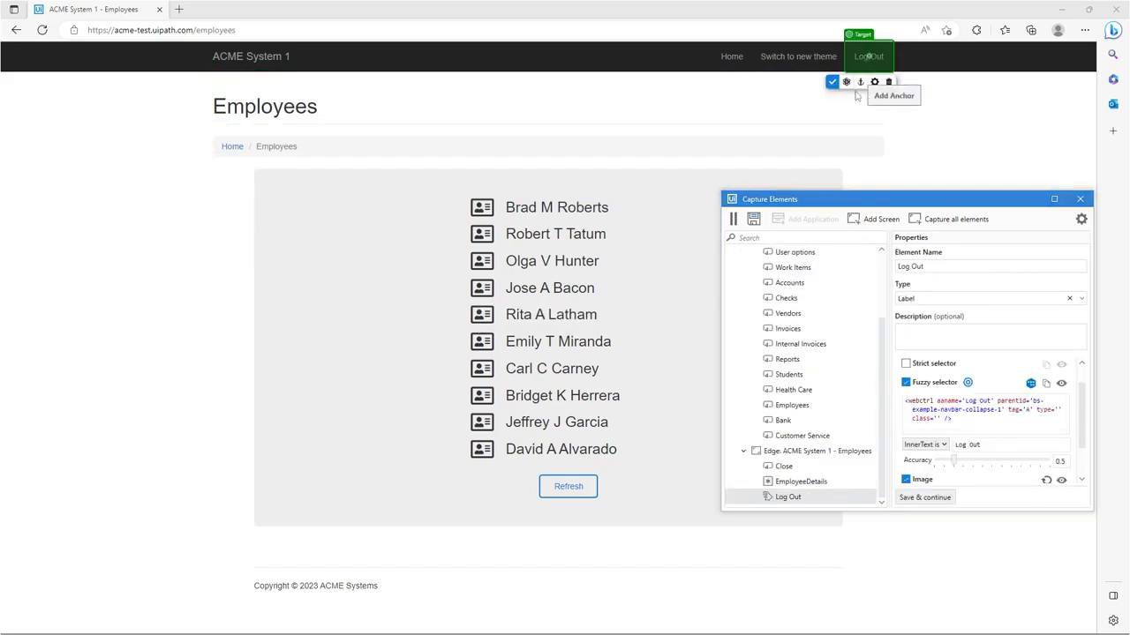
click(835, 84)
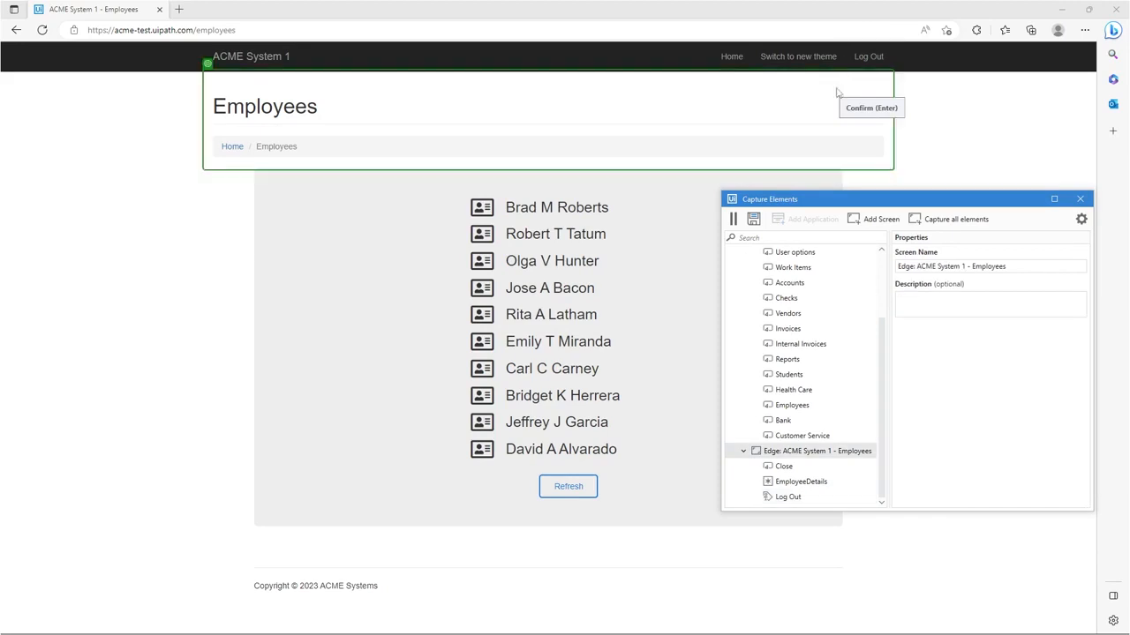
click(732, 219)
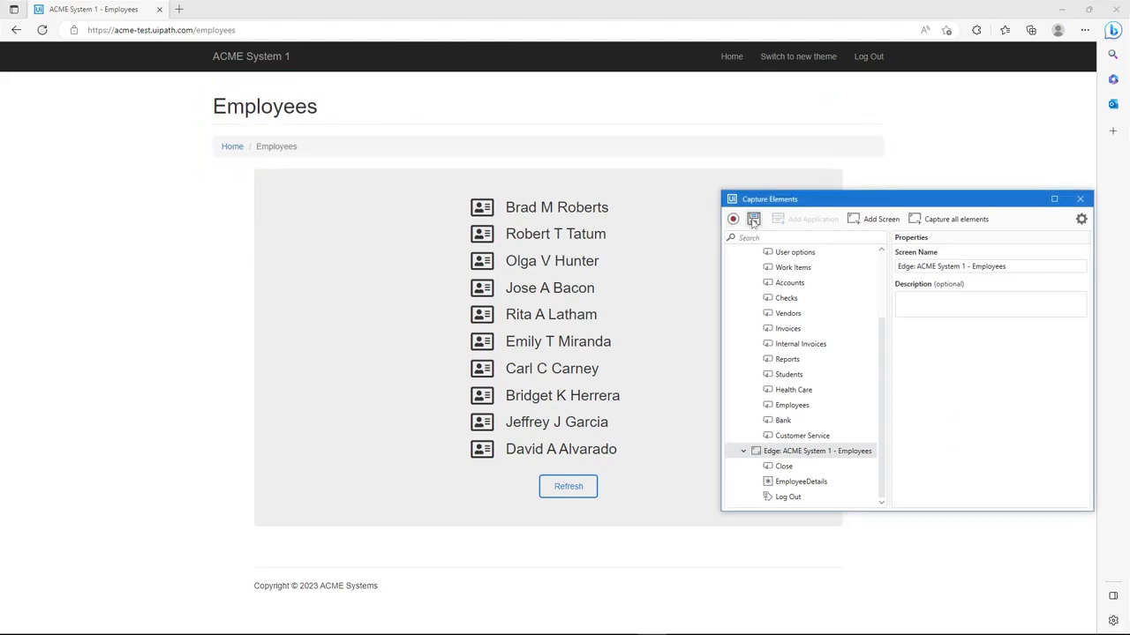
click(753, 219)
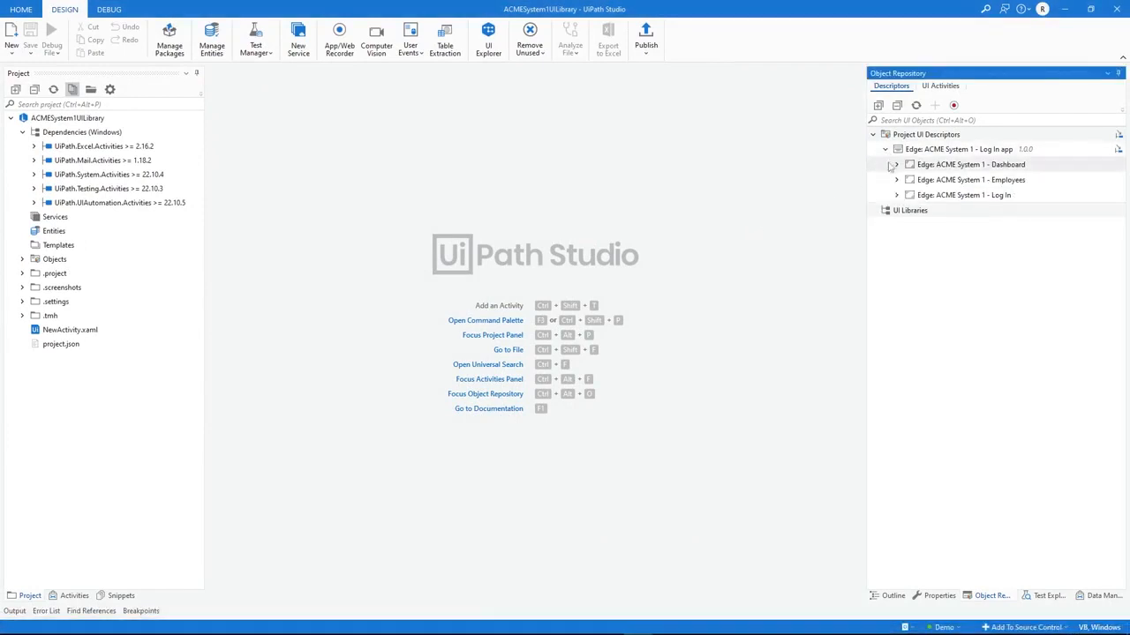
Expand the Dashboard, Employees and Log In screens in the Object Repository to review their captured elements
click(896, 166)
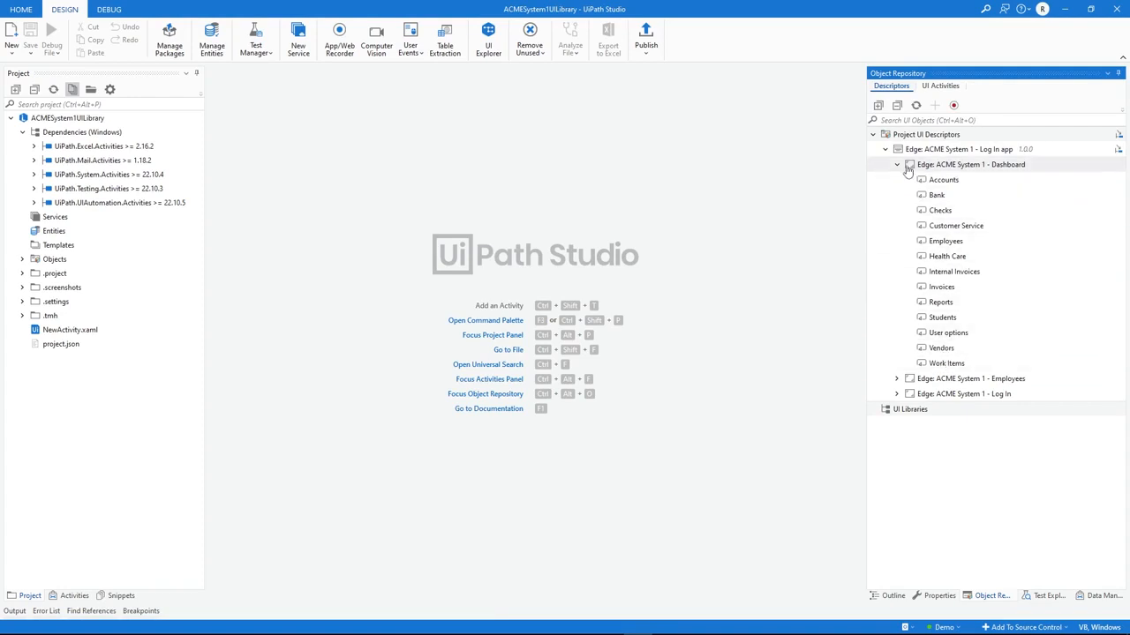
click(897, 379)
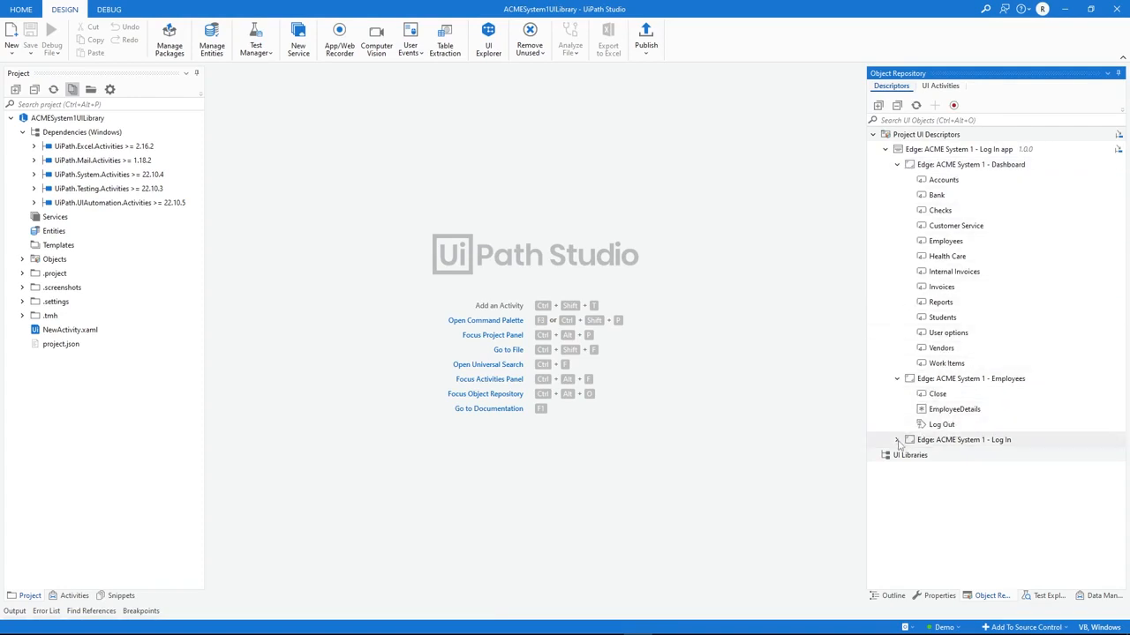
click(897, 440)
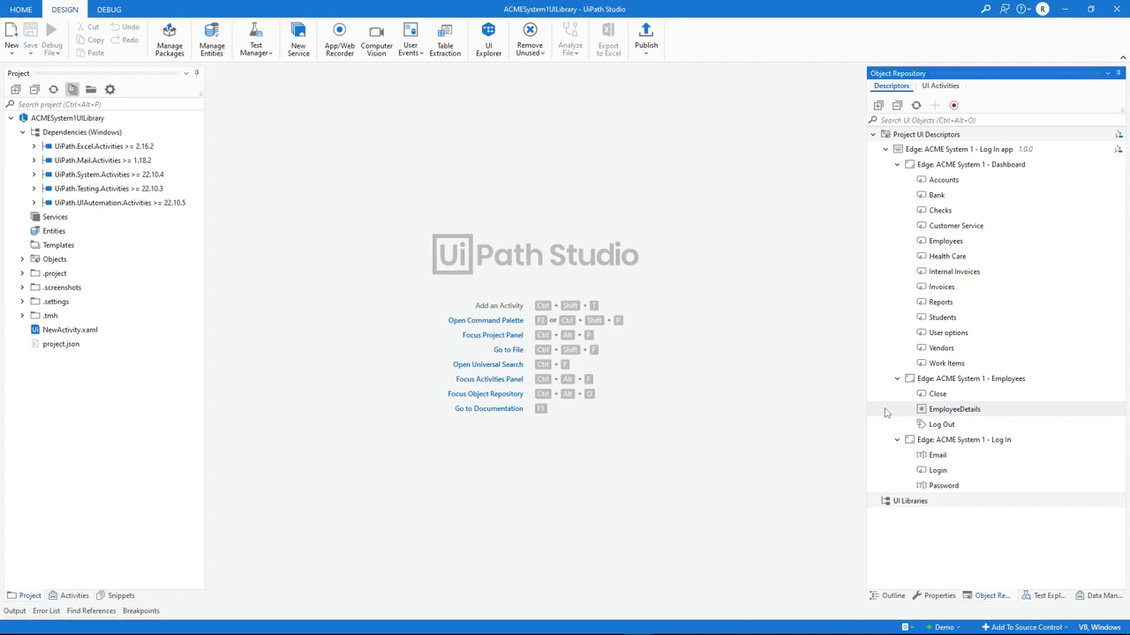
Set the EmployeeDetails element's type to Icon and save the element
right_click(942, 411)
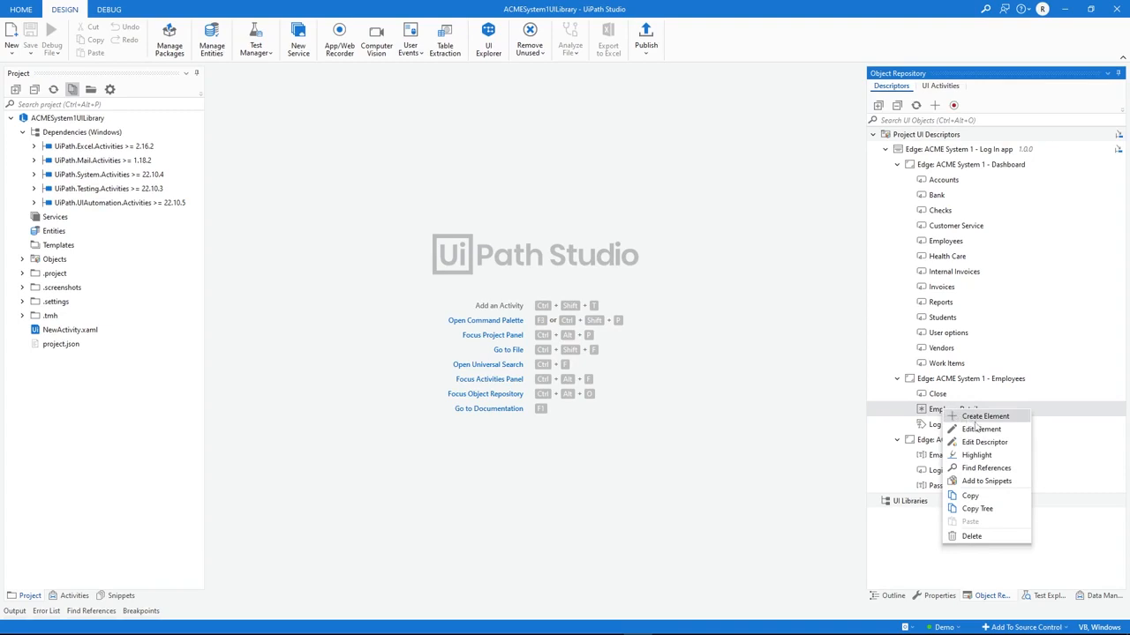
click(981, 431)
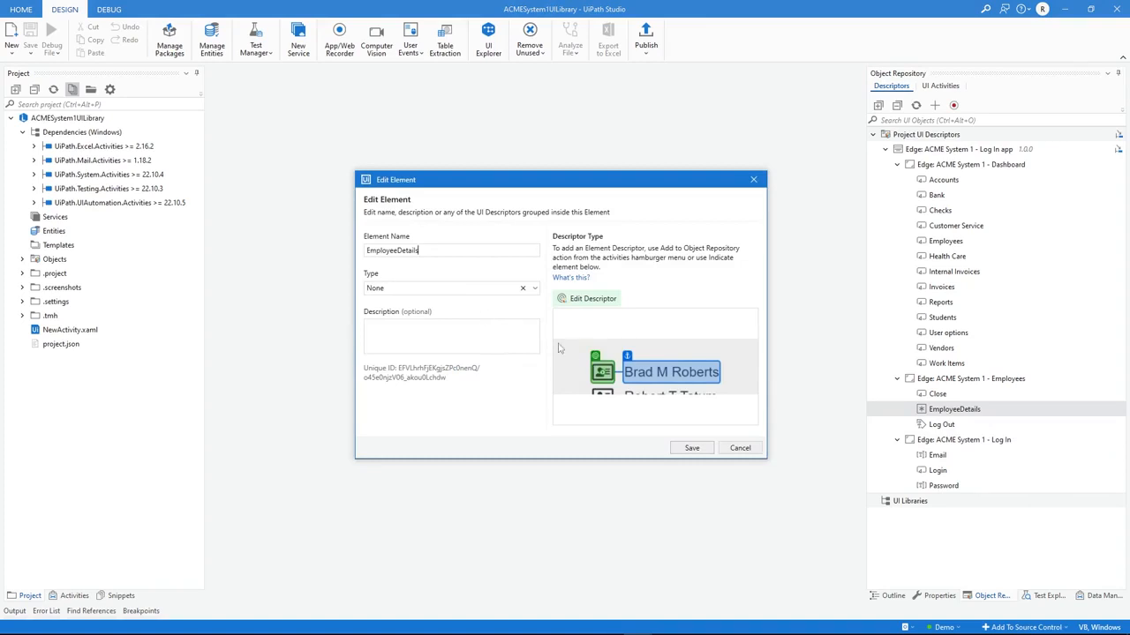
click(424, 288)
double_click(424, 287)
text(Ic)
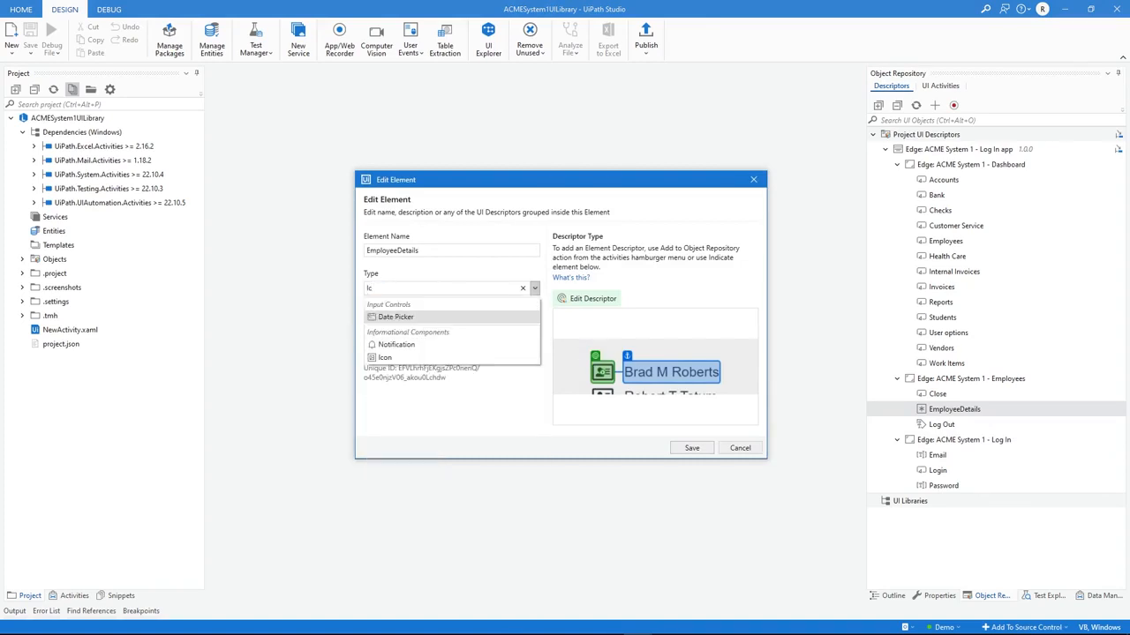
click(395, 357)
click(406, 333)
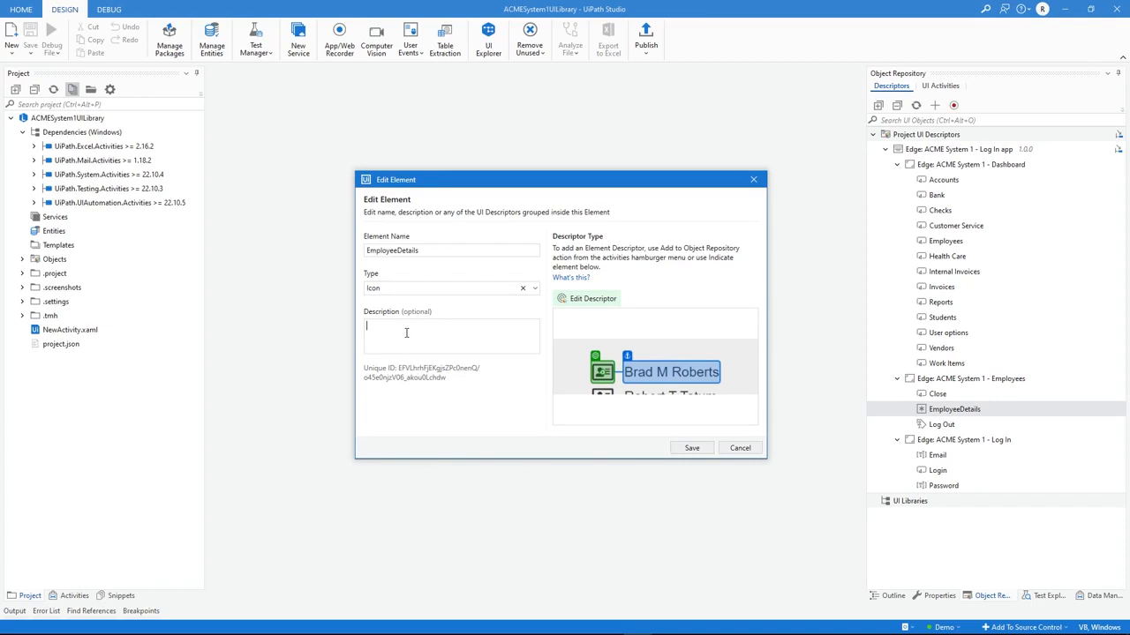
click(692, 447)
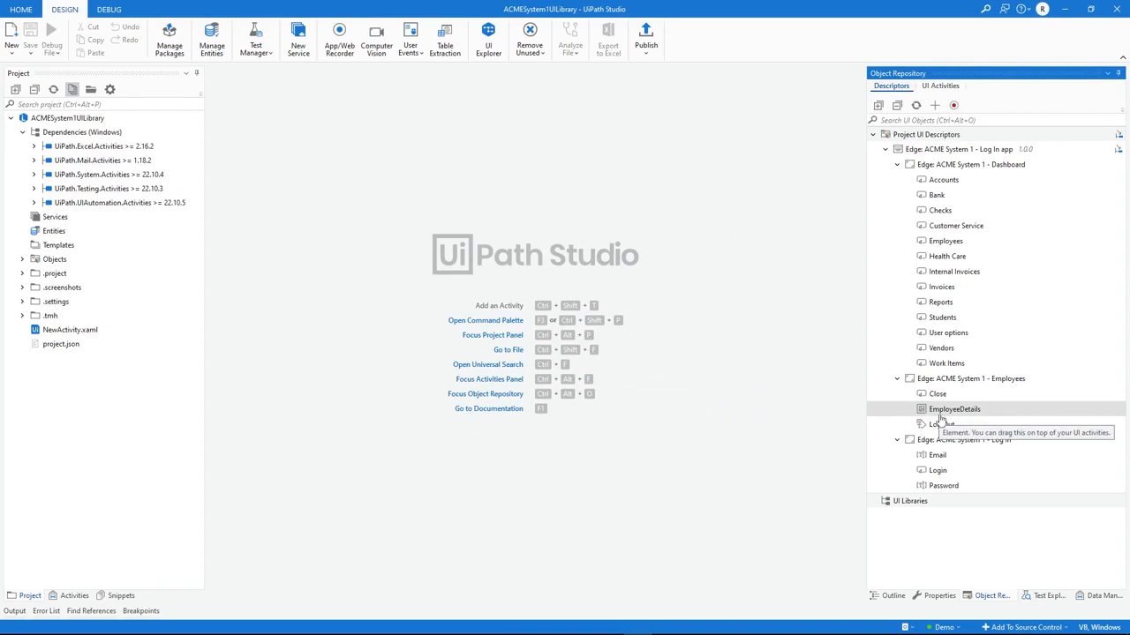
Review the EmployeeDetails descriptor, checking the anchor's fuzzy selector and its EmployeeName variable, and close it with confirmation
right_click(939, 418)
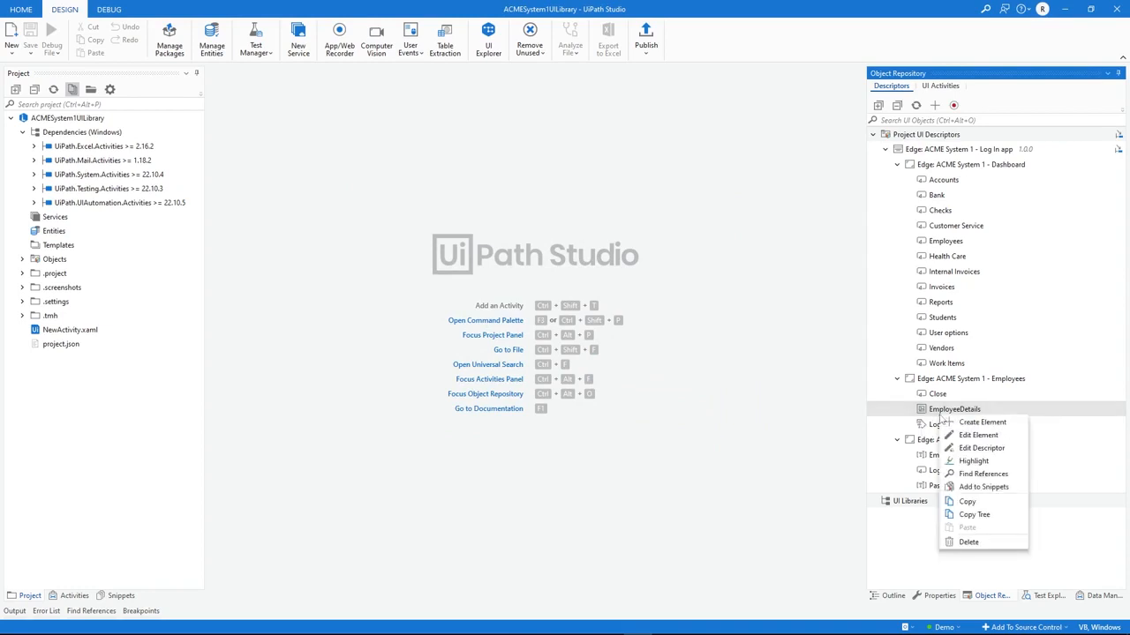
click(976, 448)
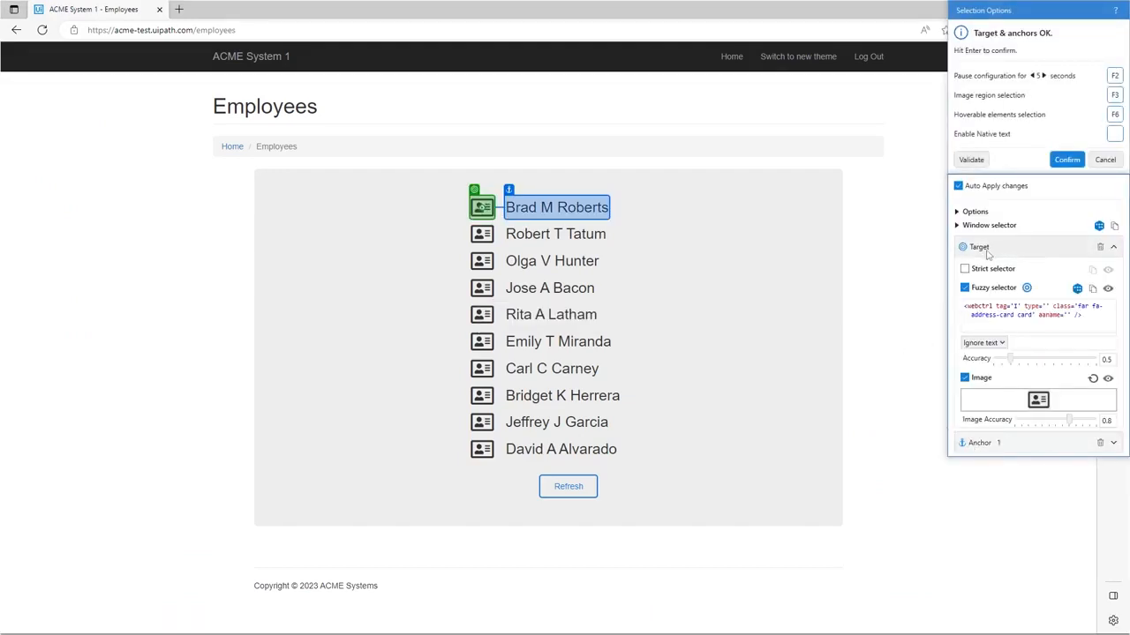
click(1112, 248)
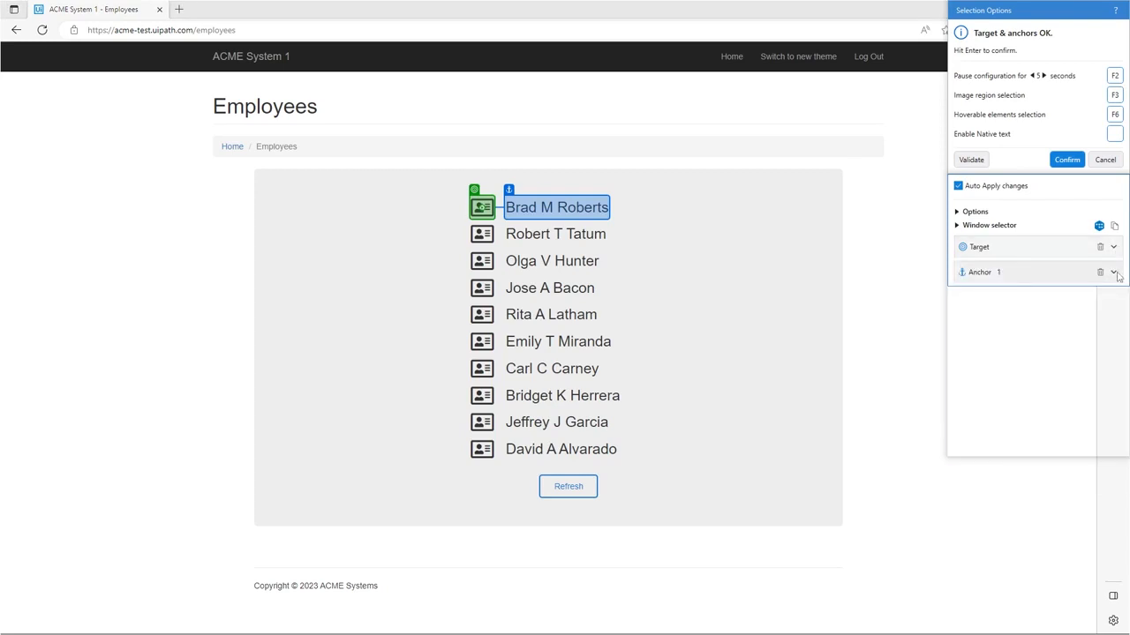
click(1114, 274)
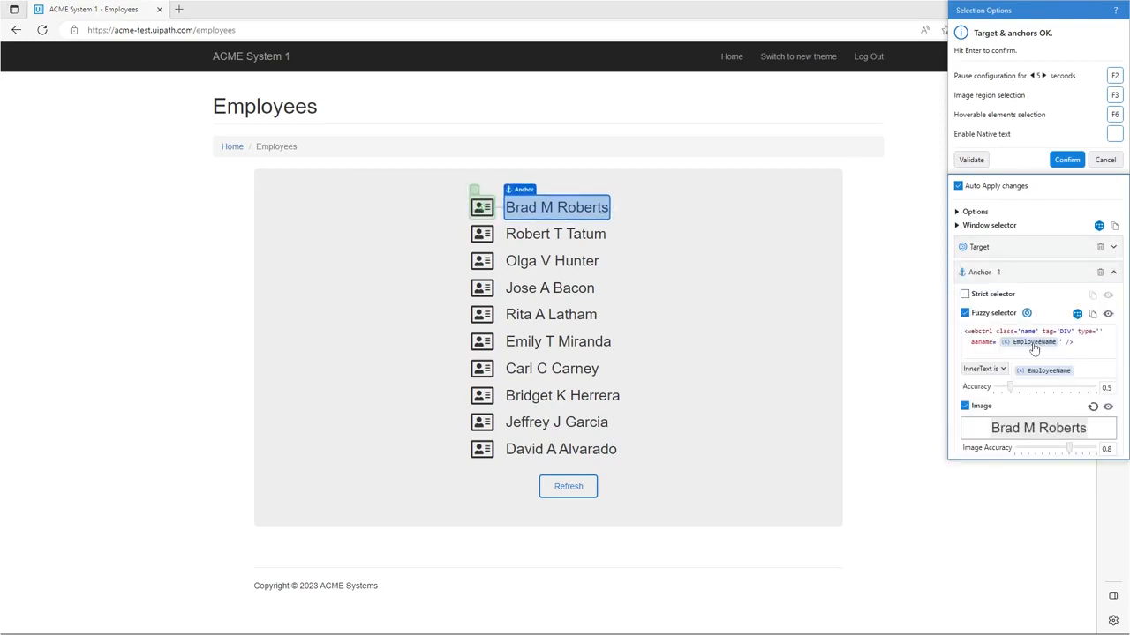
click(1067, 163)
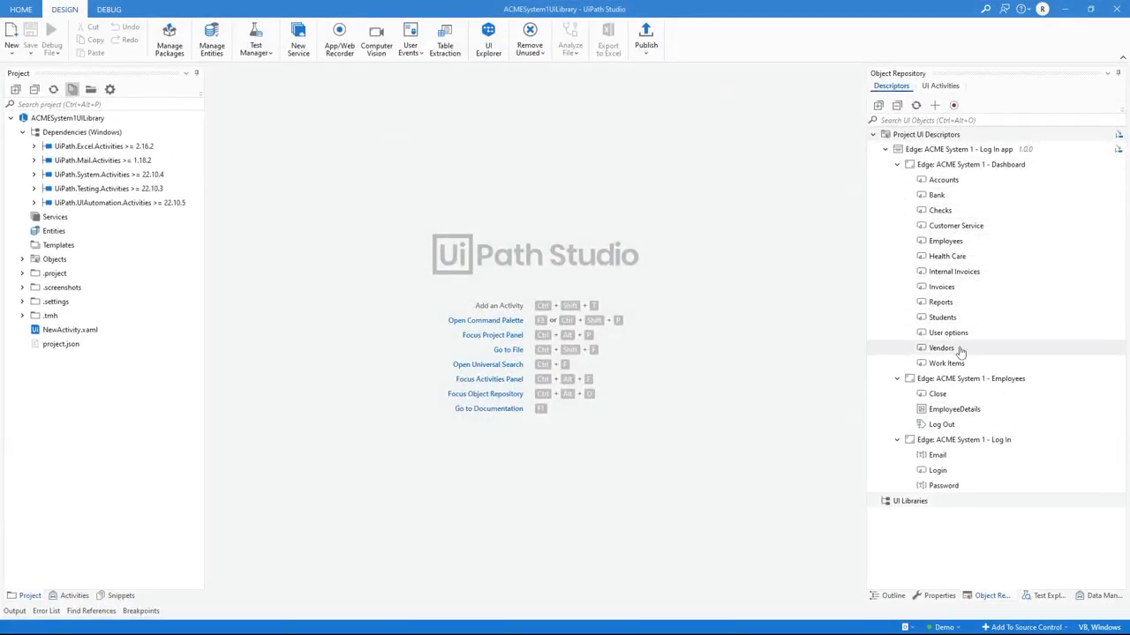
Inspect the descriptor of the Email element on the Log In screen and leave it without changes
right_click(941, 457)
click(971, 491)
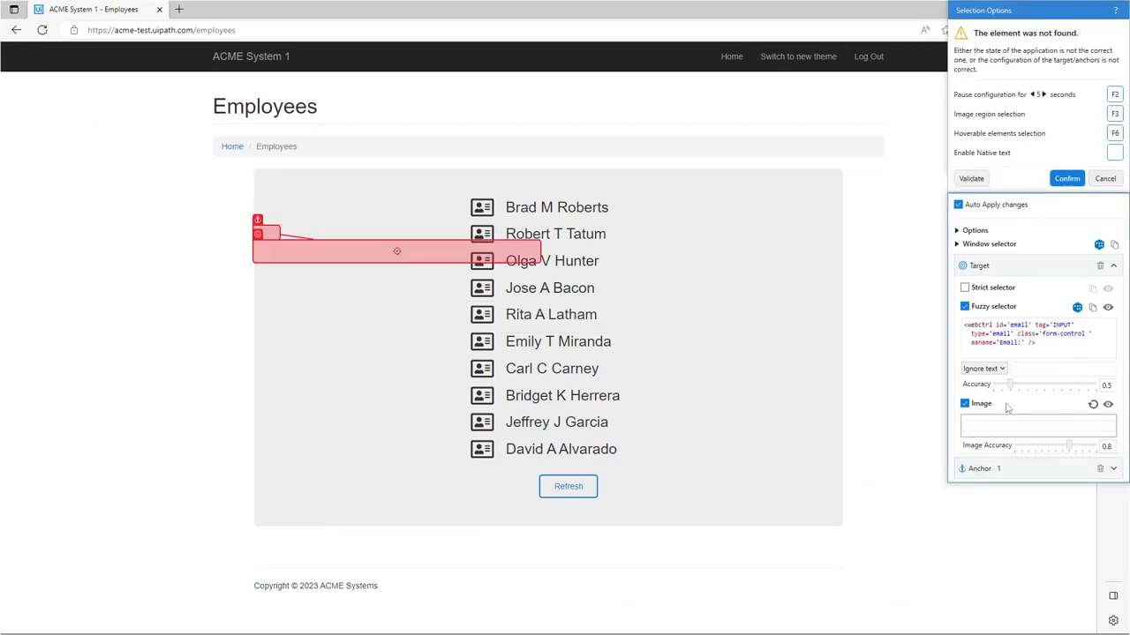
click(1103, 179)
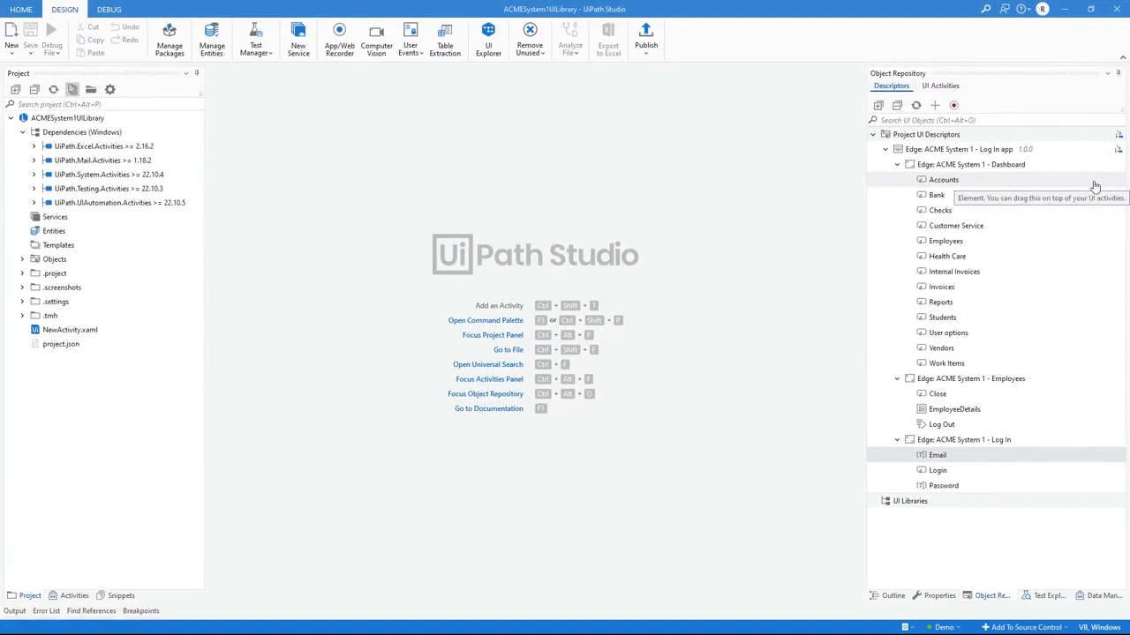
Start publishing the library, set its new version to 1.0.0 and proceed to the publish options
click(646, 39)
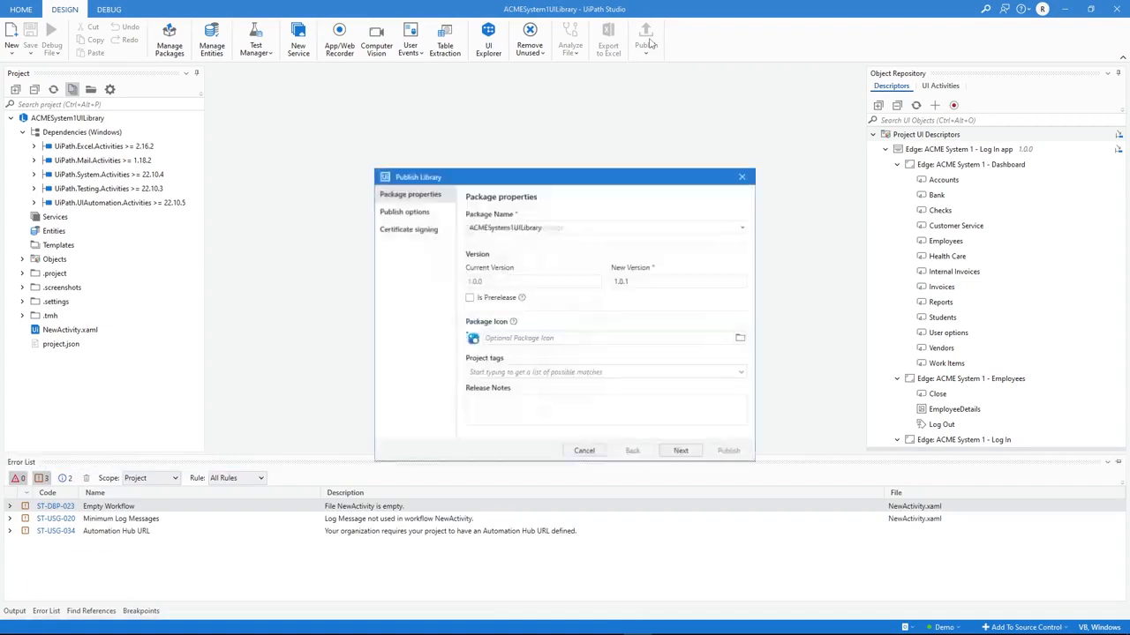
click(667, 281)
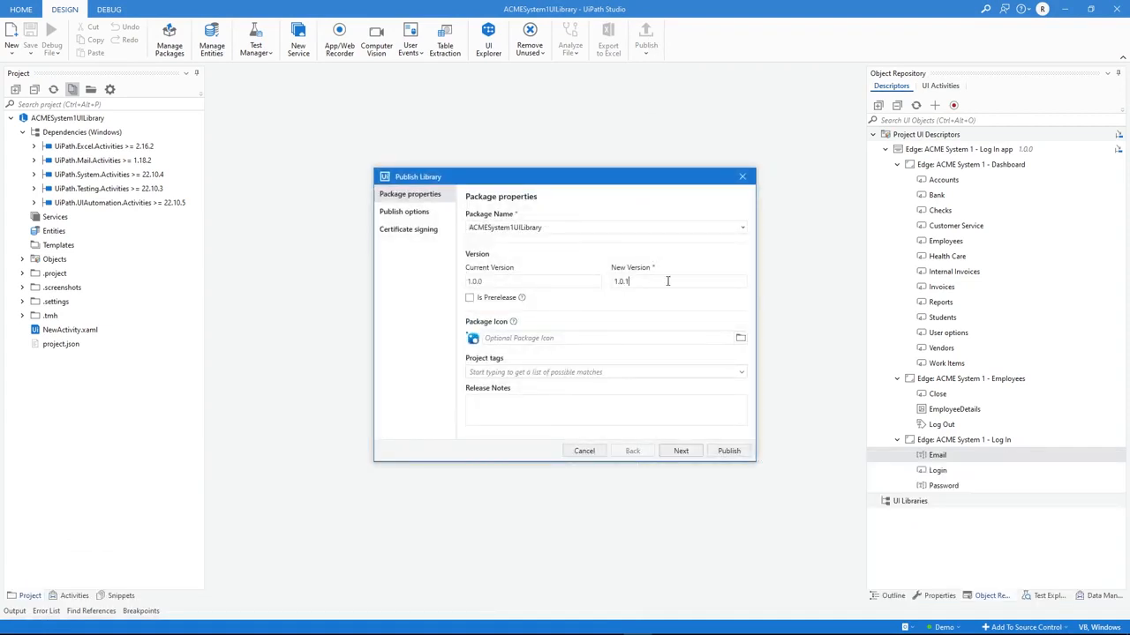
key(BackSpace)
key(BackSpace)
click(681, 451)
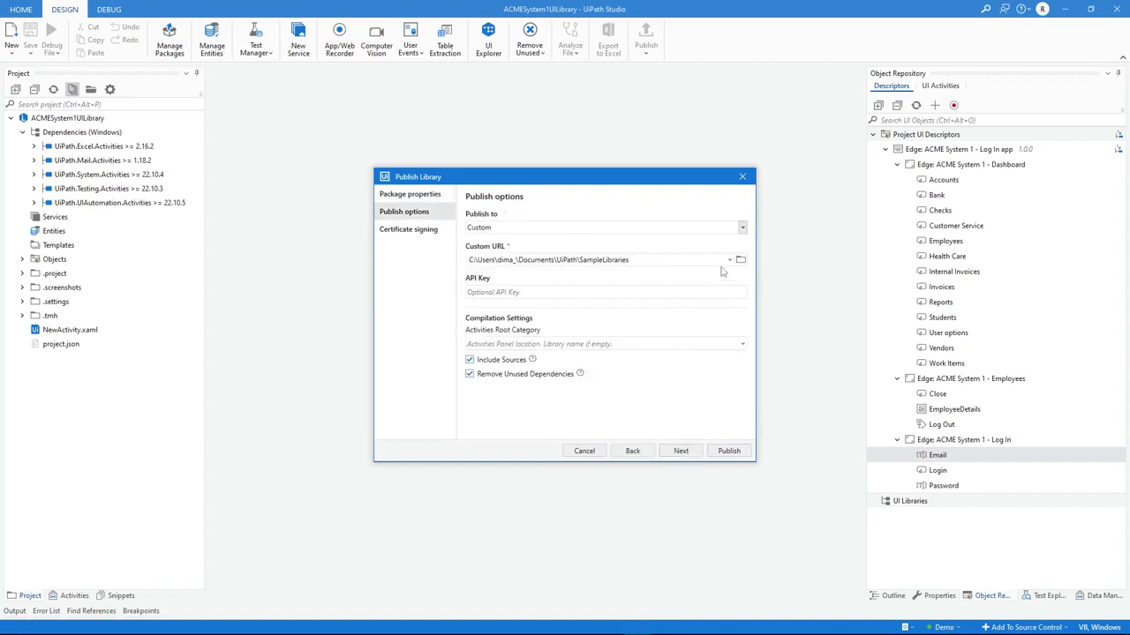
Check the available publish destinations, keep Custom, and publish the library to the SampleLibraries folder
click(742, 228)
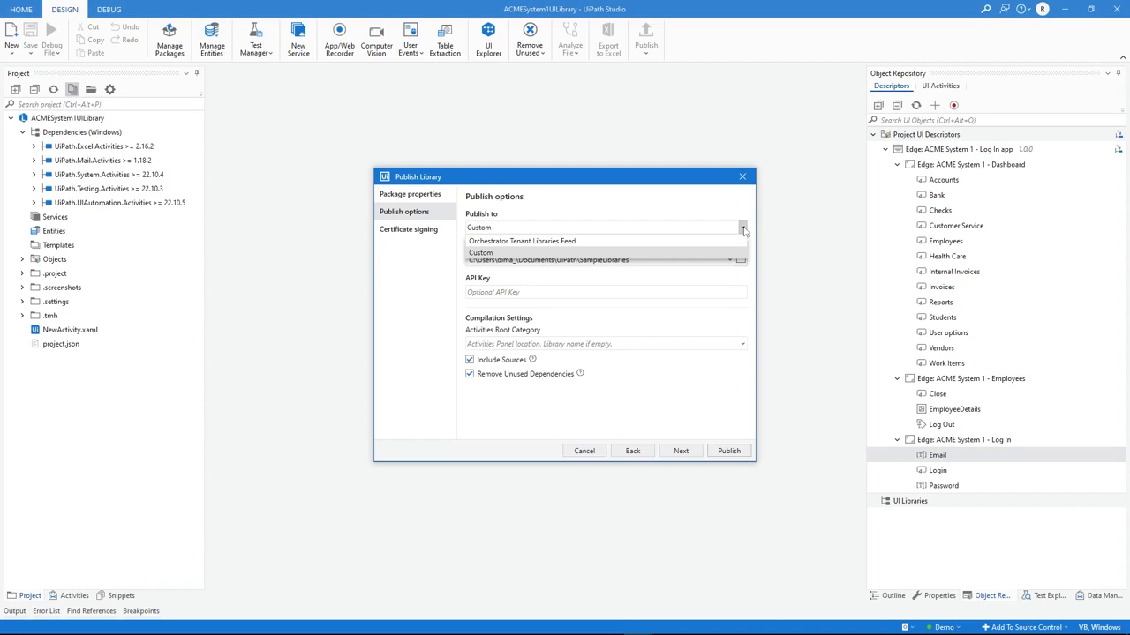
click(743, 228)
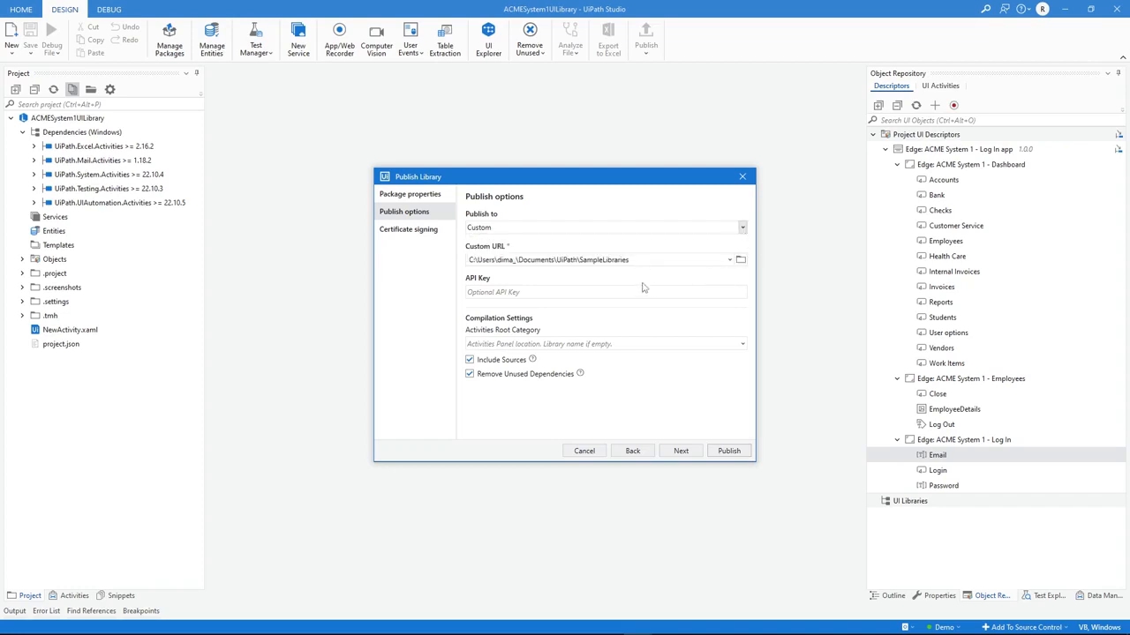
click(729, 452)
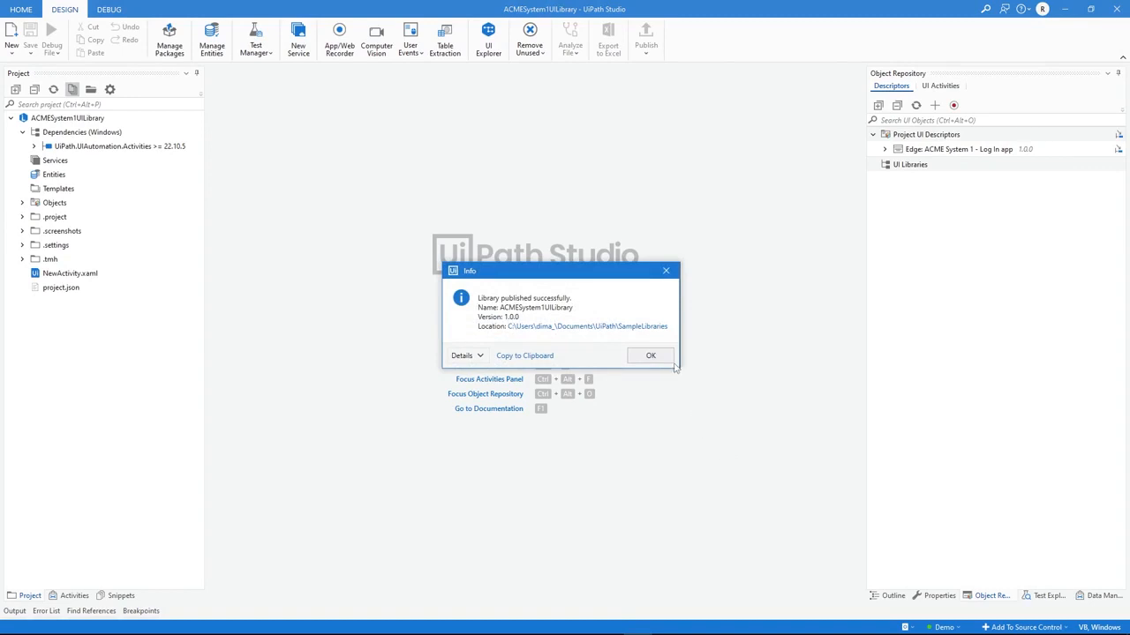
click(651, 356)
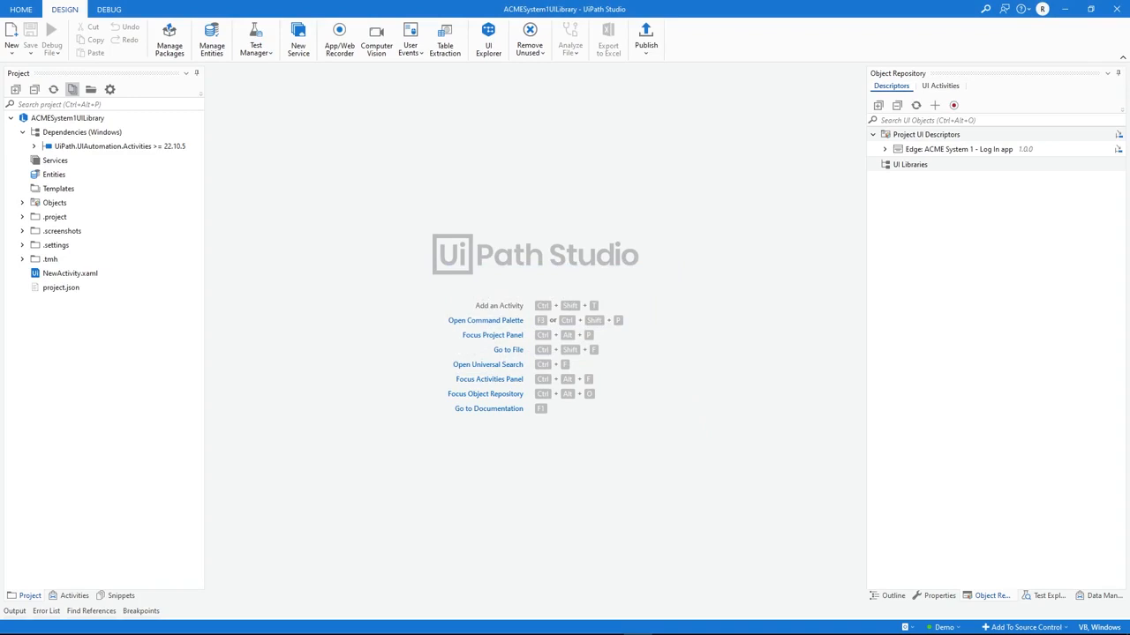